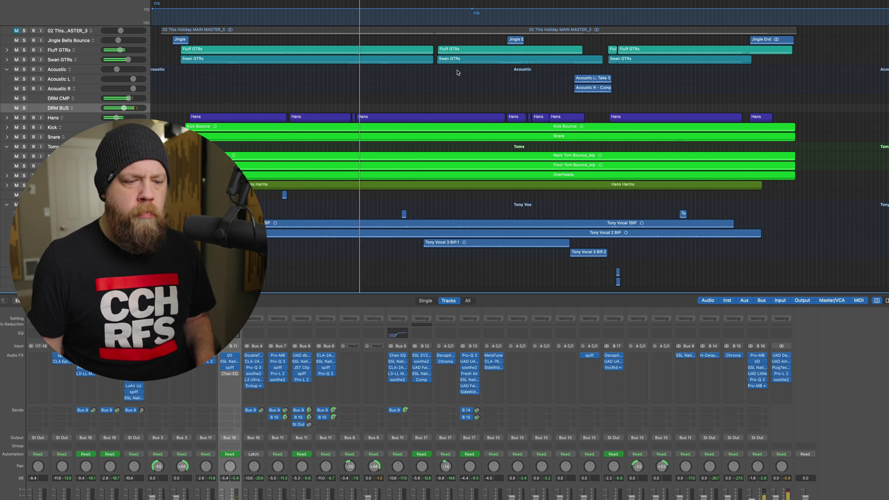
Stop playback and open the Kick's Spiff plug-in showing the Fluff Kick preset
key(space)
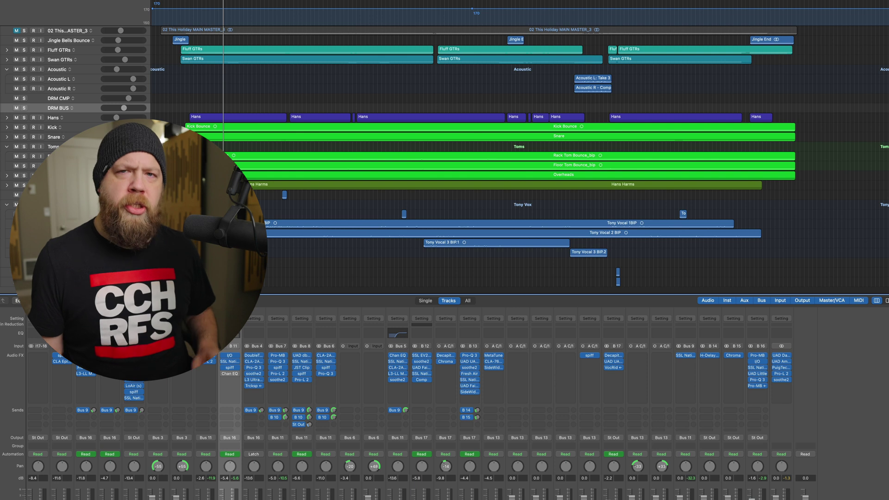
click(278, 368)
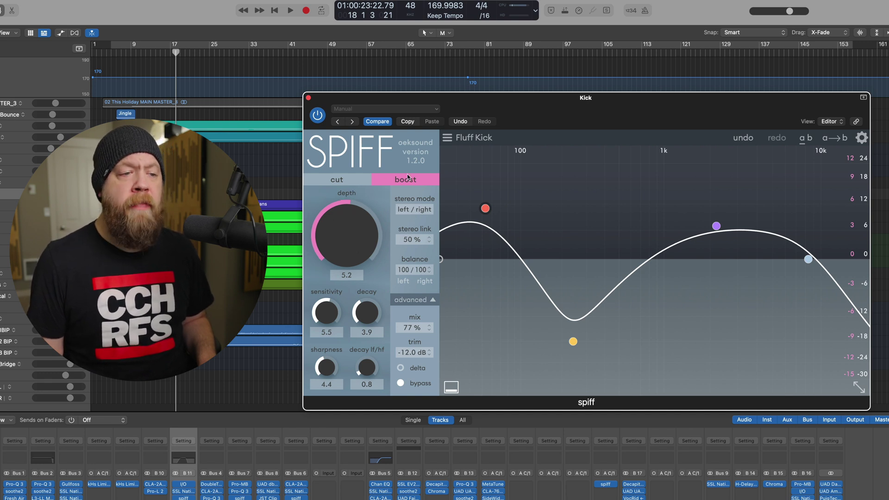
Compare Spiff's cut and boost modes on the Kick, finish on boost, and expand the advanced settings
click(358, 180)
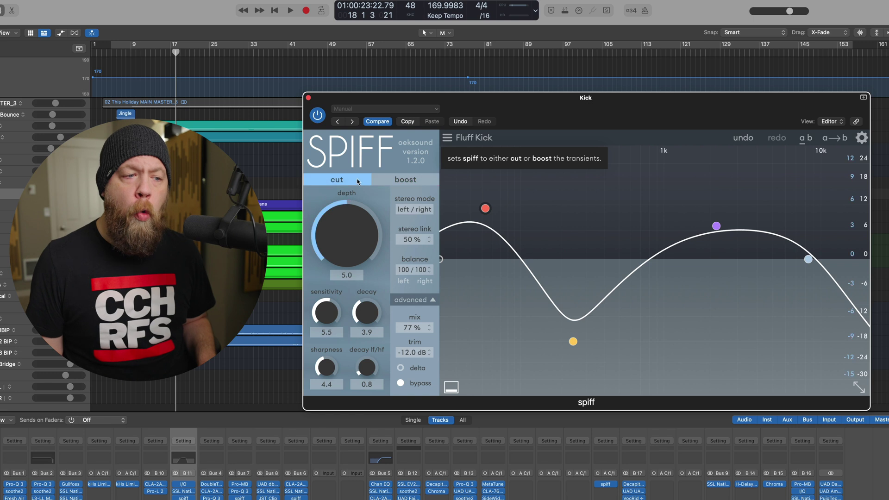
click(386, 180)
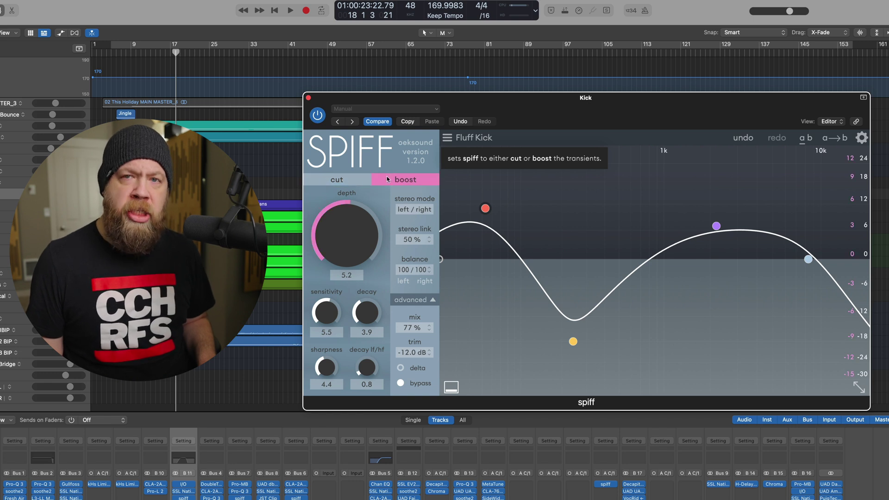
click(370, 180)
click(407, 180)
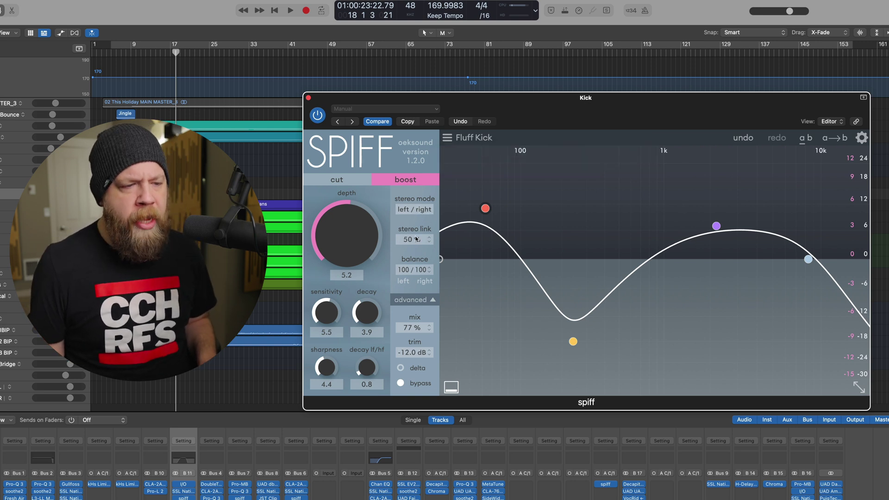
click(433, 301)
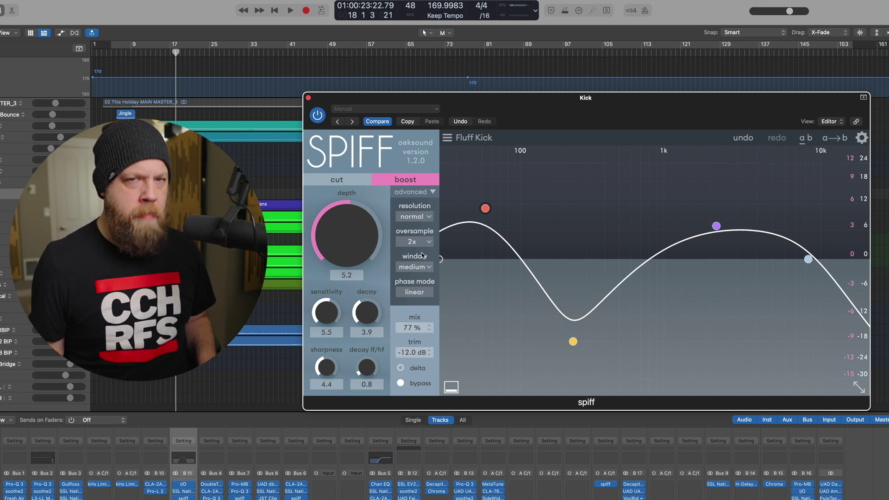
Collapse Spiff's advanced section so stereo mode, stereo link and balance show again
click(431, 193)
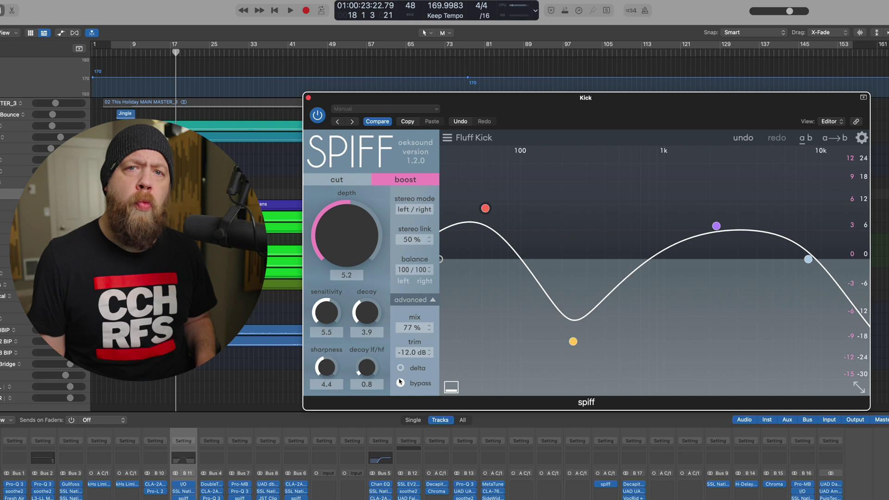
mouse_move(404, 381)
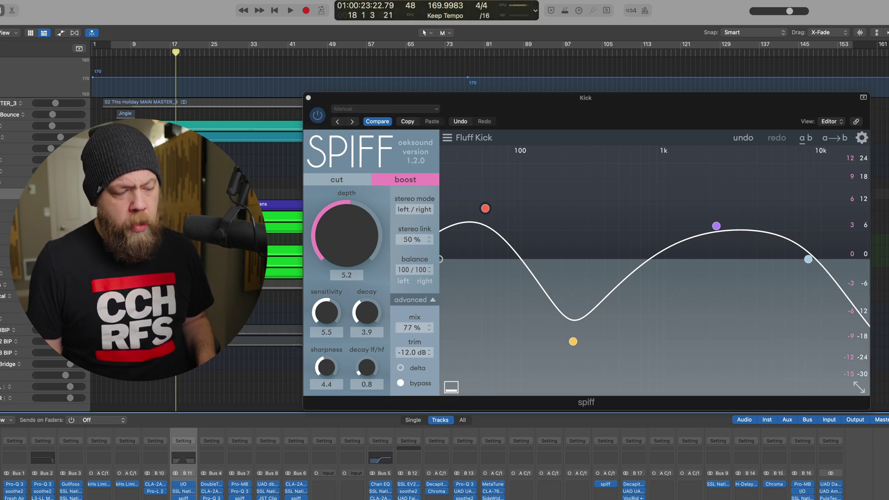
Audition the Spiff-processed kick, then drag band 2's frequency down to 231 Hz
key(super+Tab)
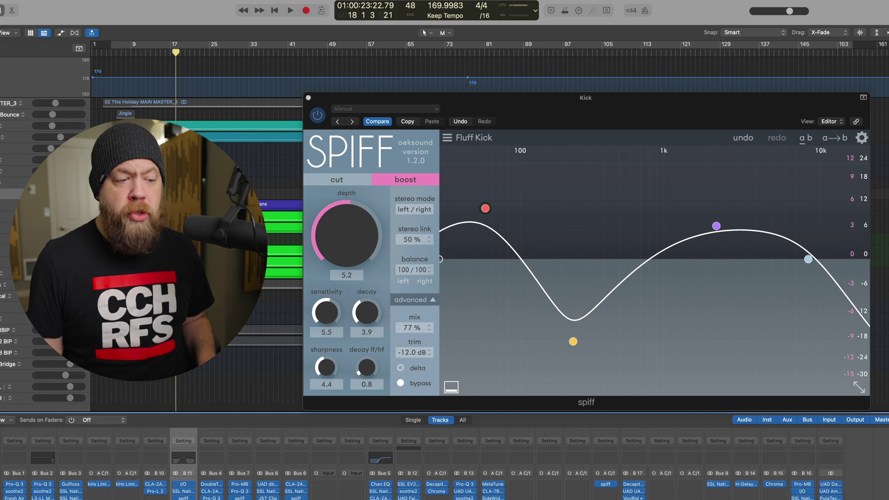
click(400, 384)
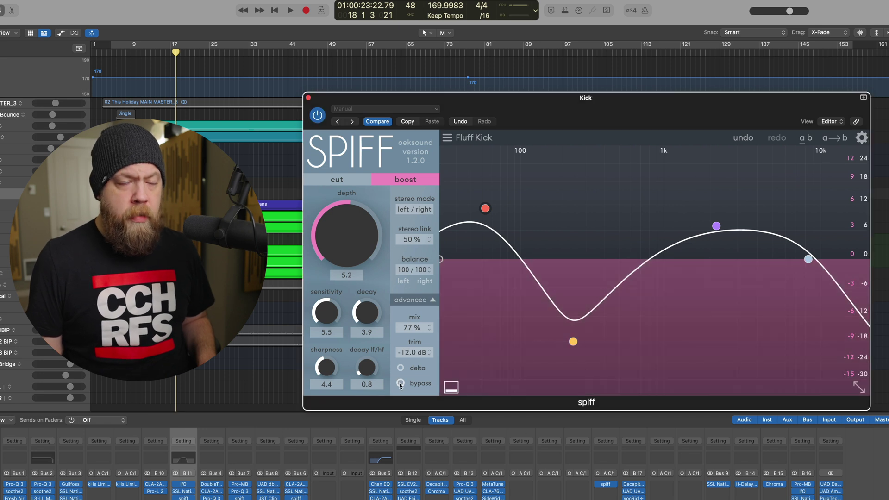
key(space)
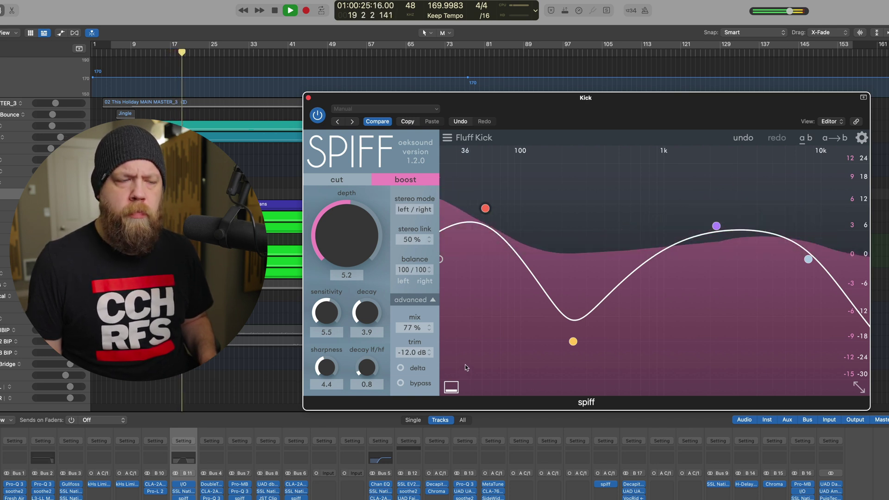
key(space)
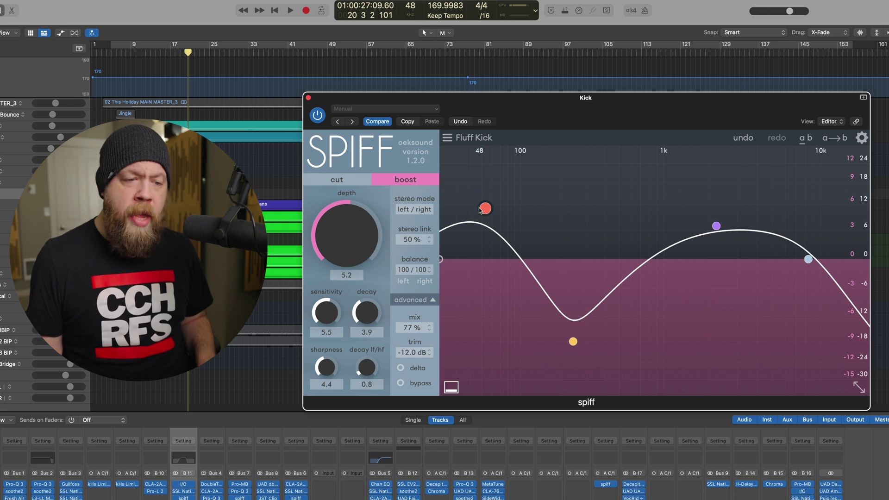
click(573, 342)
drag(572, 342, 571, 341)
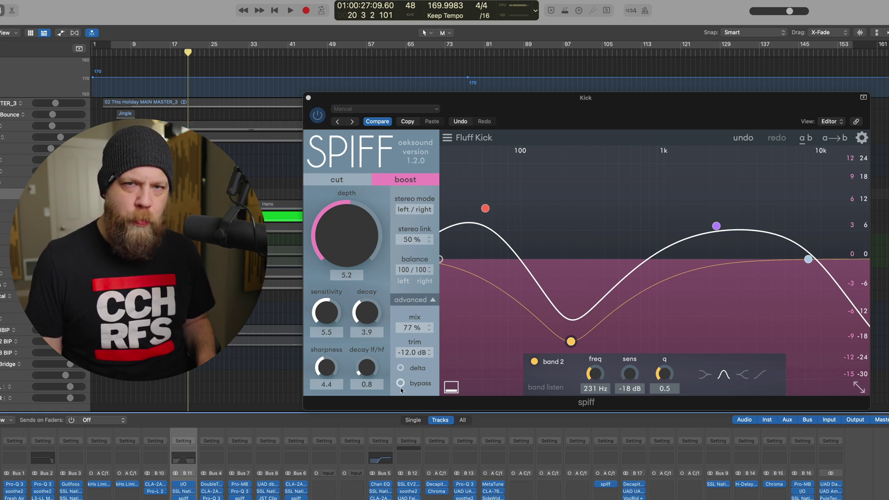
mouse_move(401, 387)
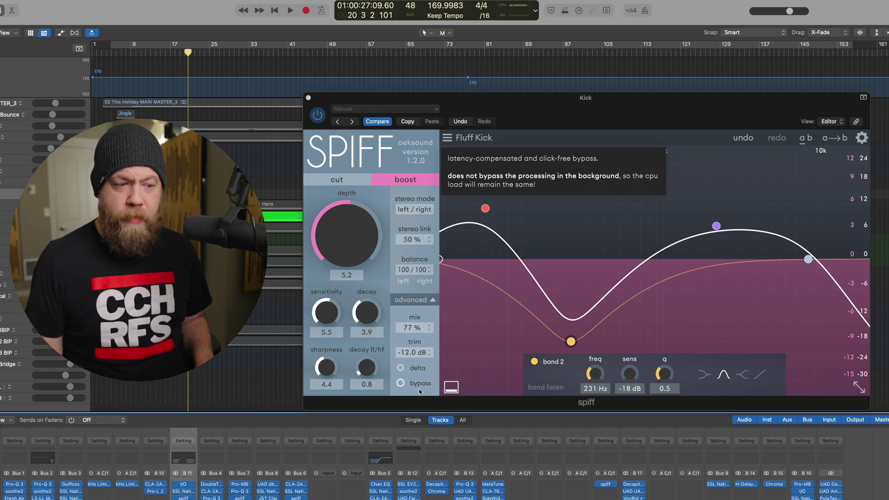
key(space)
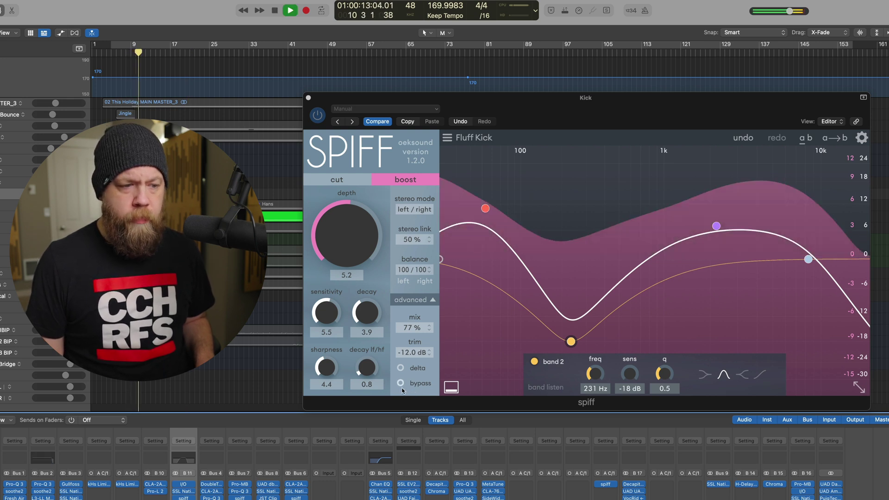
click(401, 384)
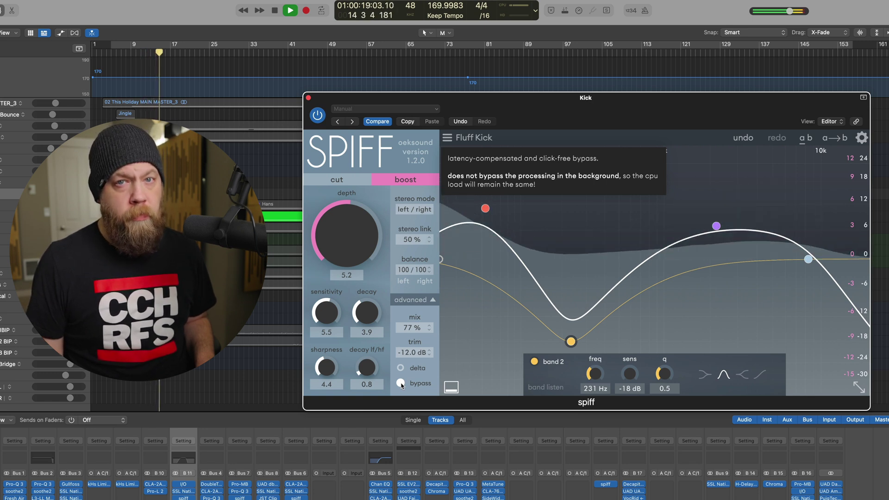
click(401, 384)
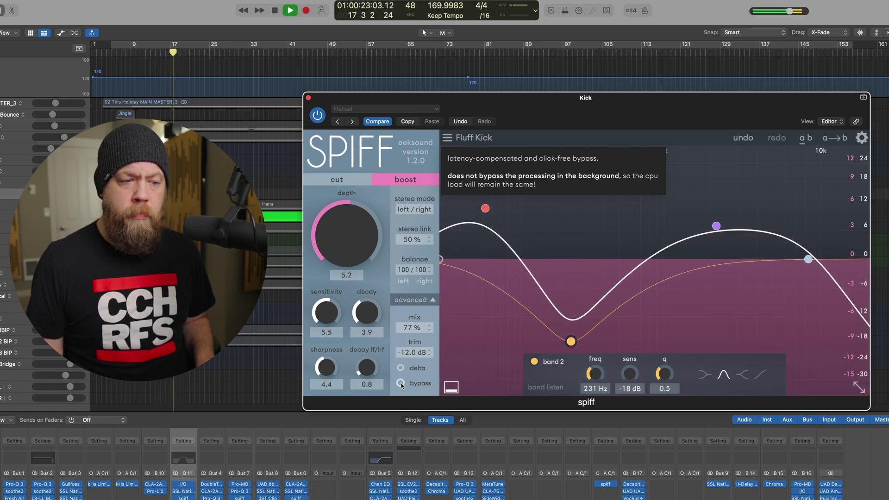
click(401, 383)
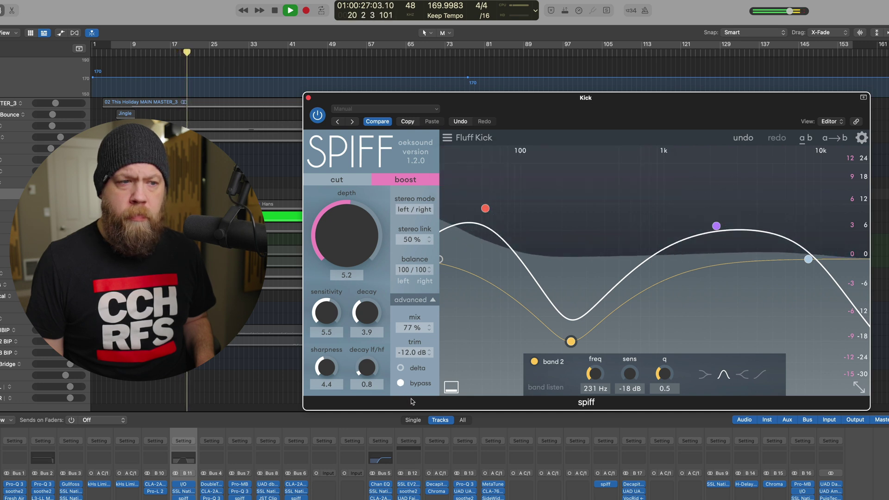
click(415, 384)
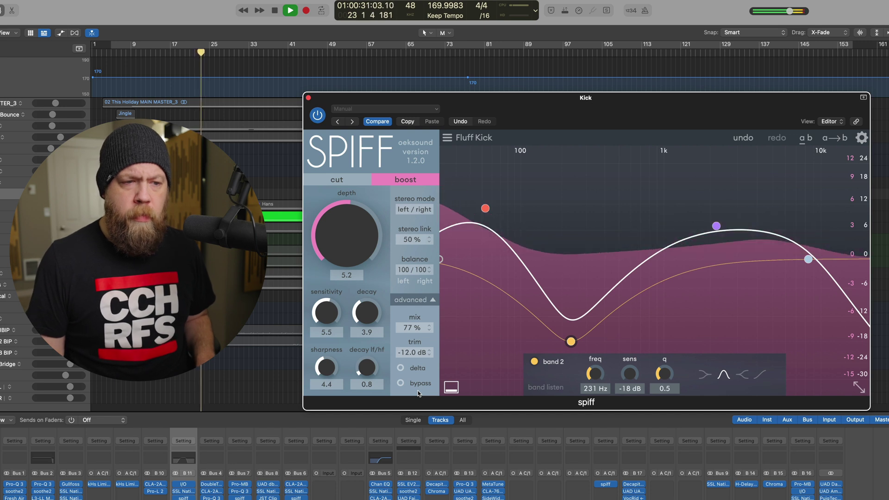
key(space)
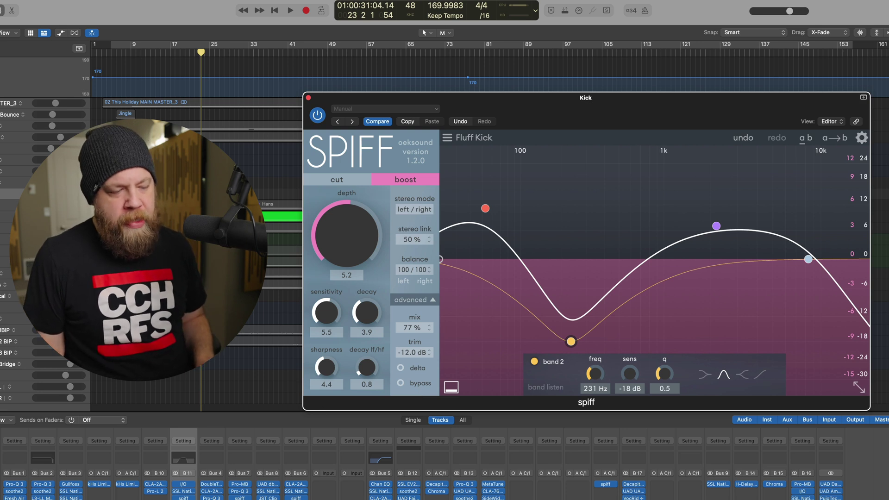
Deselect the arrangement regions and start playback from bar 9
key(super+a)
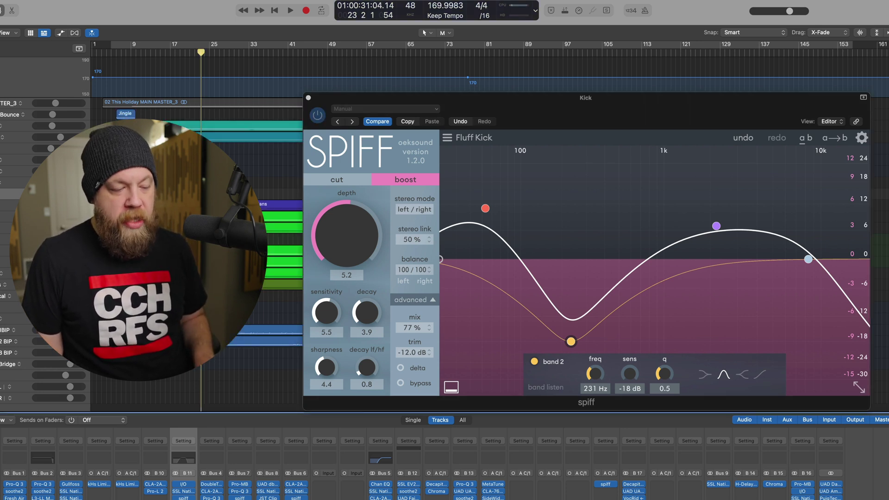
key(shift+super+a)
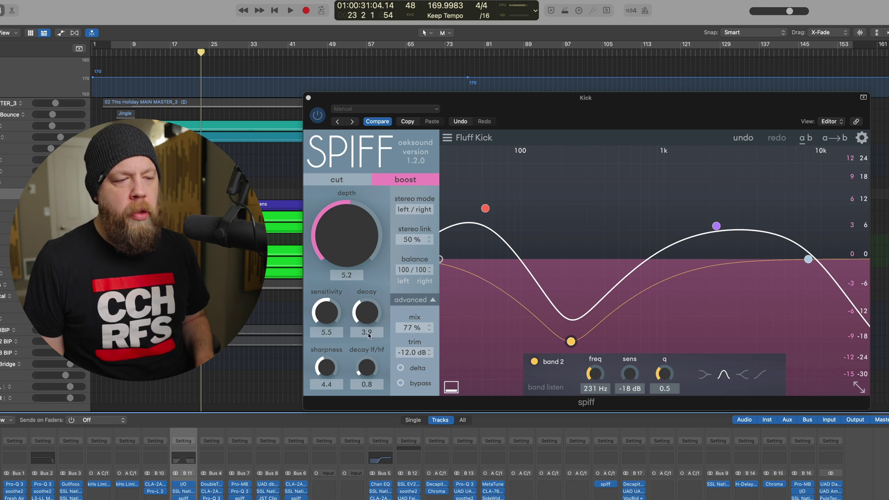
mouse_move(405, 385)
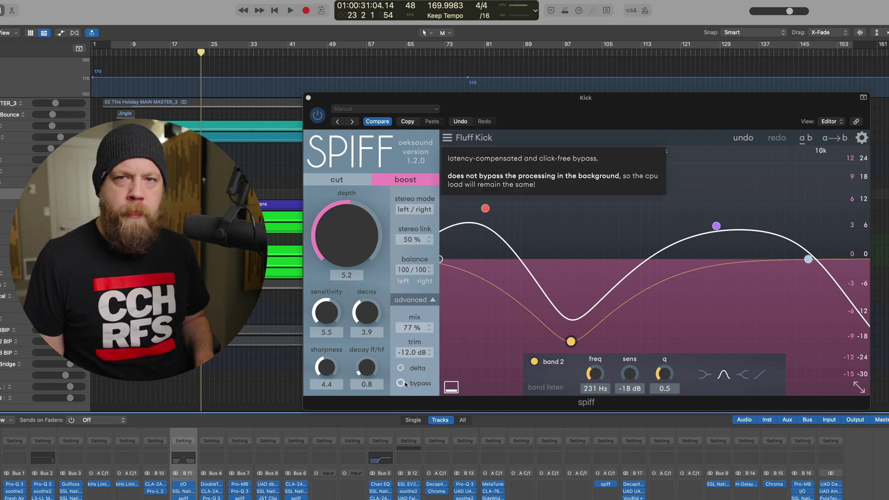
key(space)
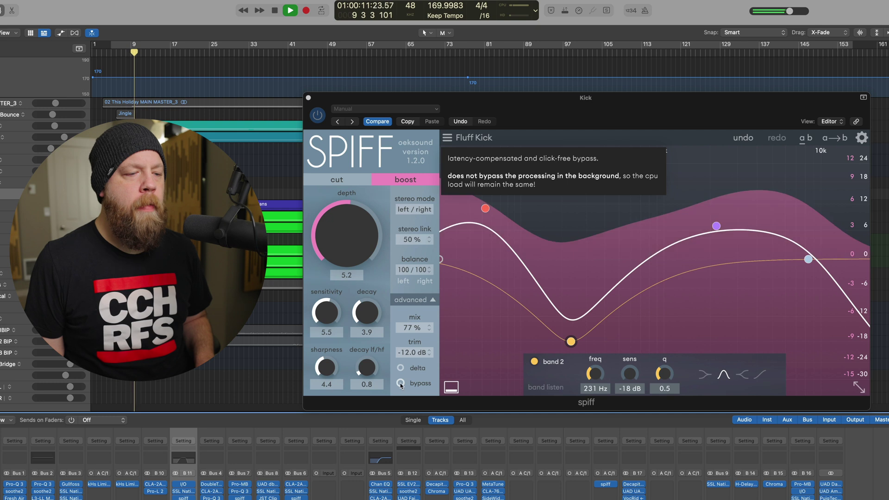
Toggle the Kick's Spiff bypass twice to compare, leave it active, and stop playback
click(400, 384)
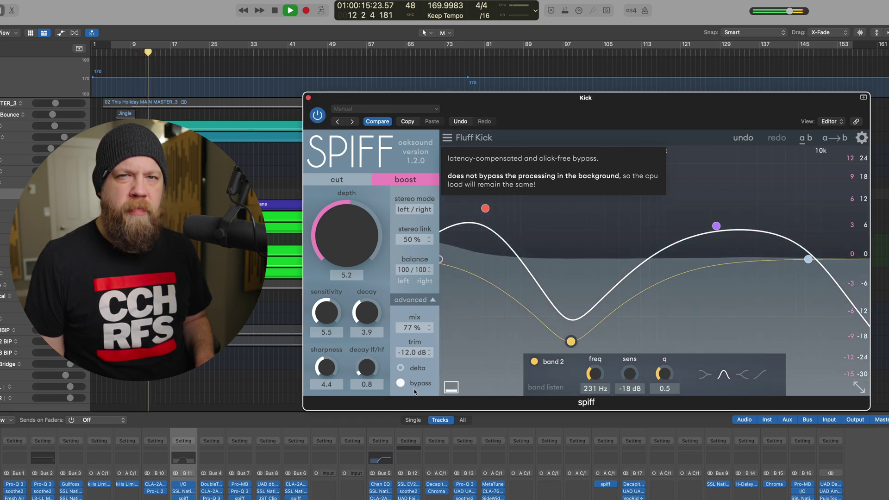
click(400, 384)
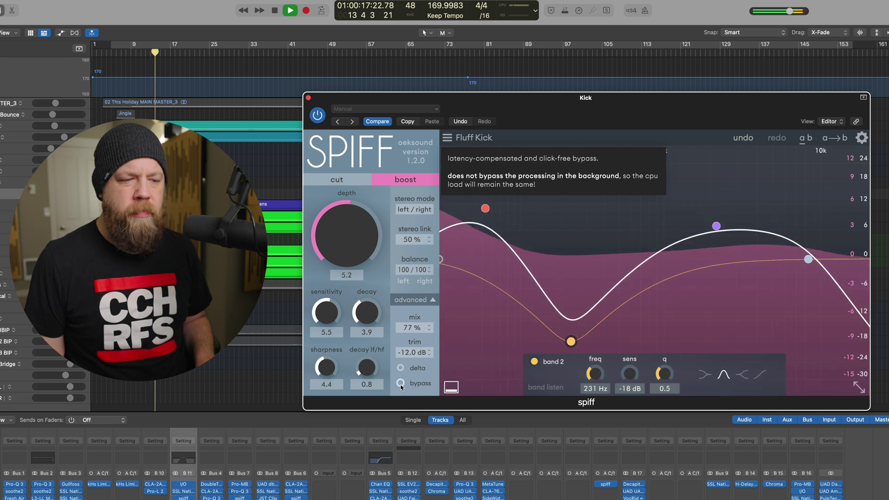
click(400, 384)
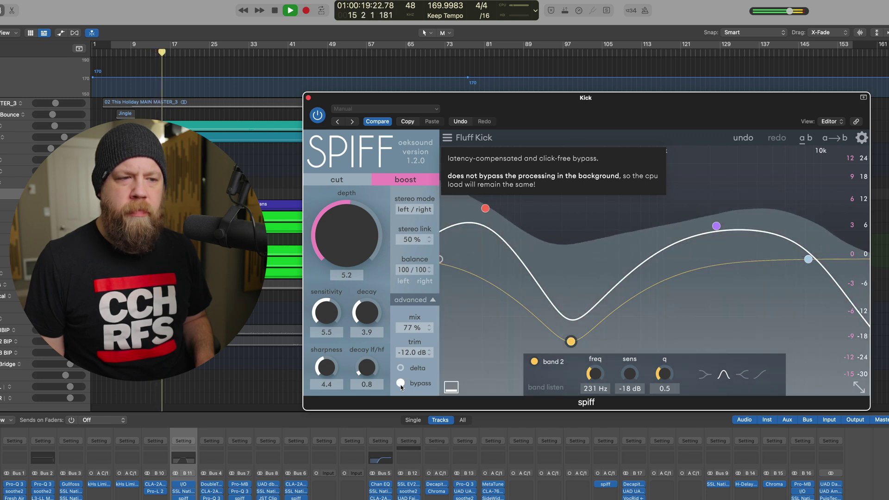
click(400, 384)
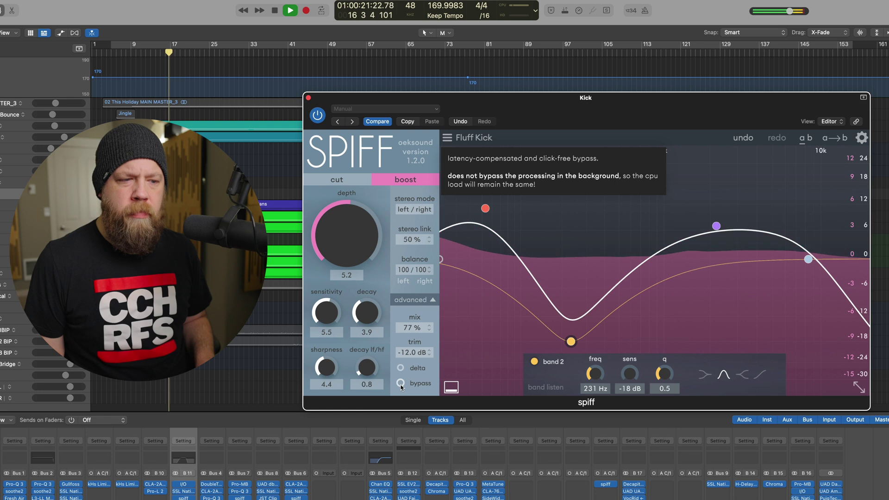
key(space)
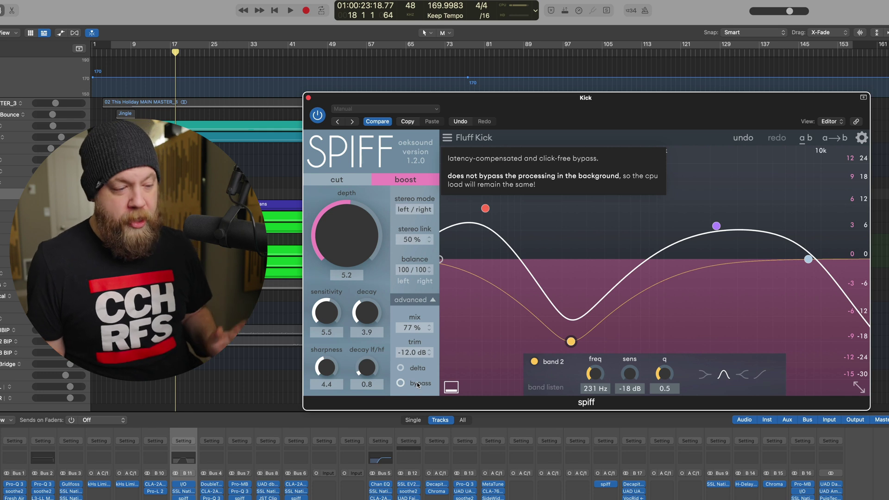
Close the Kick's Spiff window, unmute the greyed-out tracks, and play the mix from bar 101
click(308, 97)
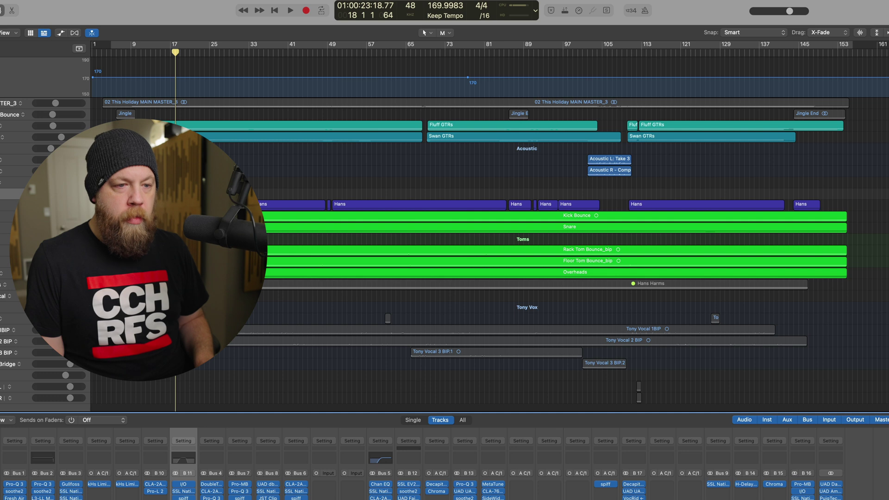
click(585, 53)
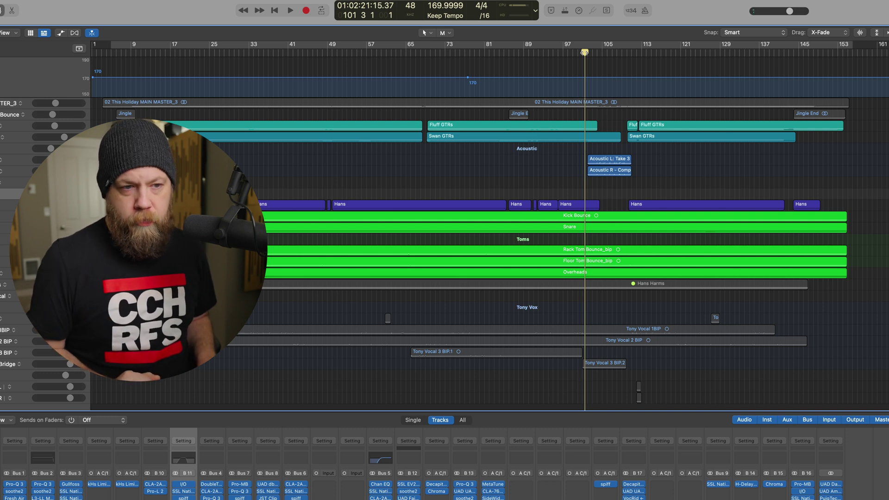
key(space)
key(space)
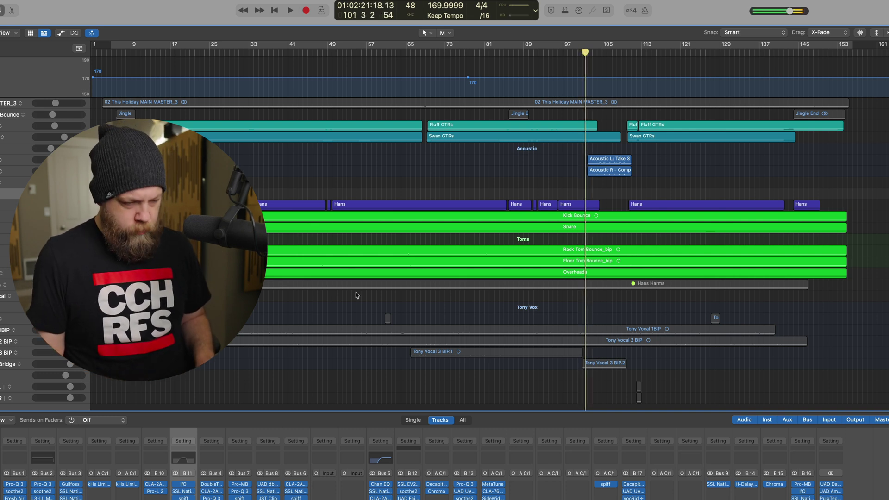
key(ctrl+m)
key(space)
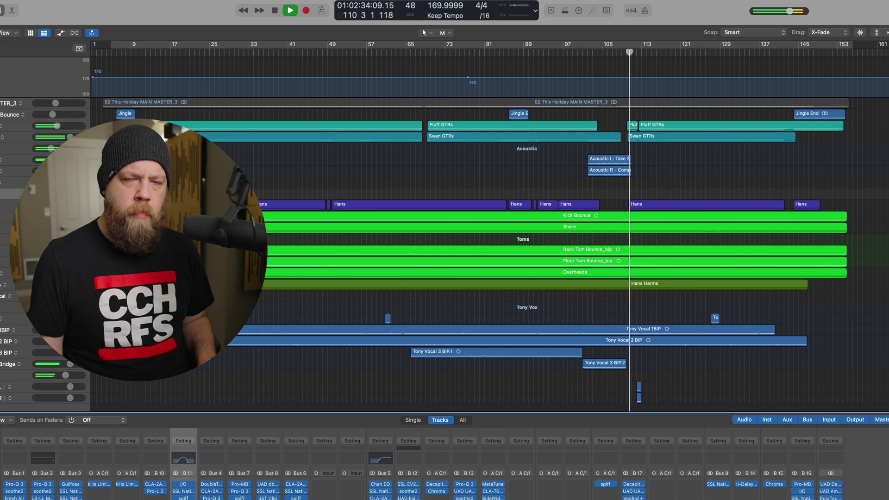
key(space)
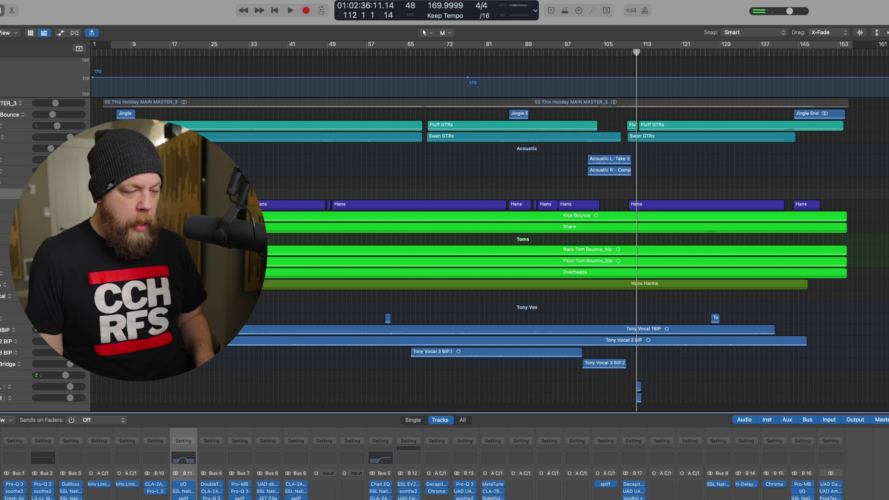
Solo the Acoustic L and R regions, play from bar 102, and open the Acoustic track's Spiff
key(ctrl+s)
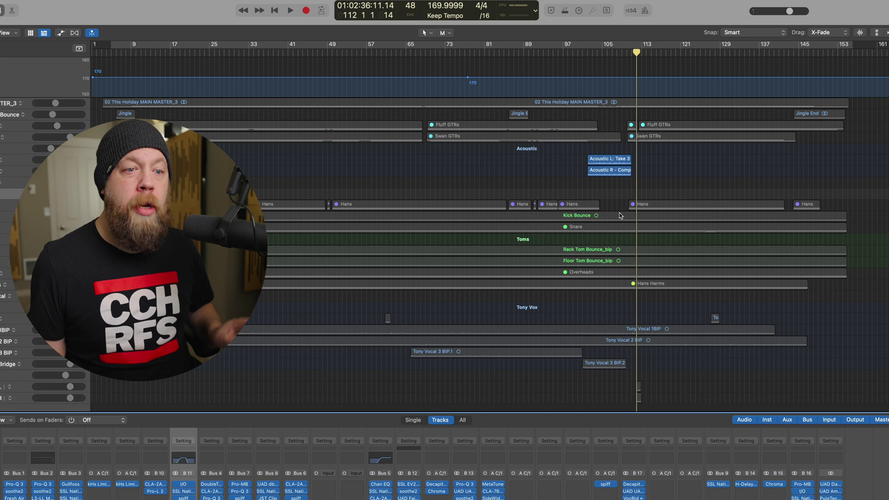
click(589, 53)
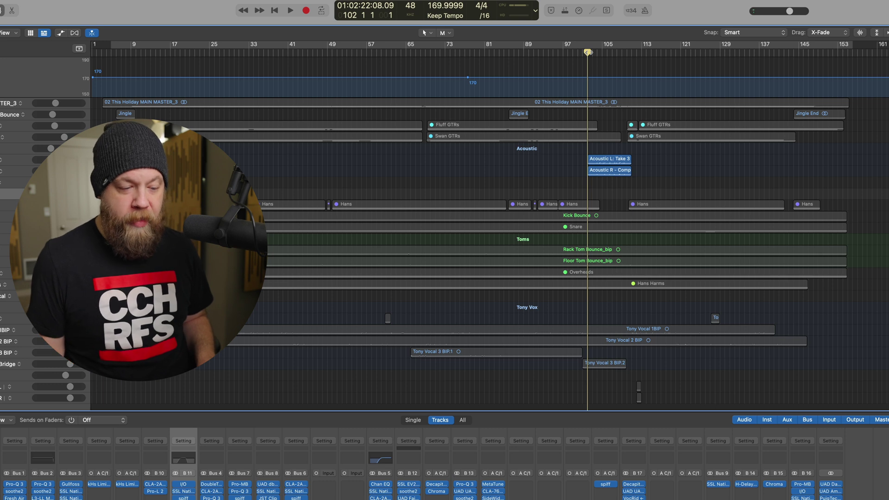
key(space)
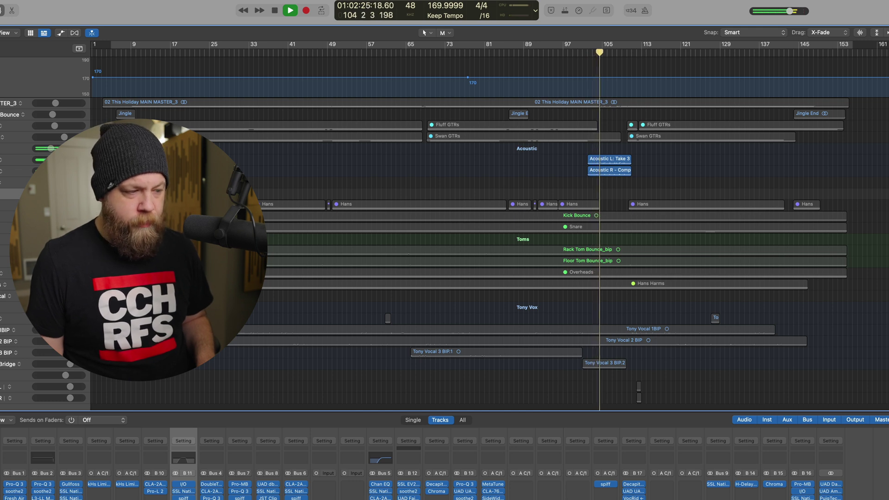
key(v)
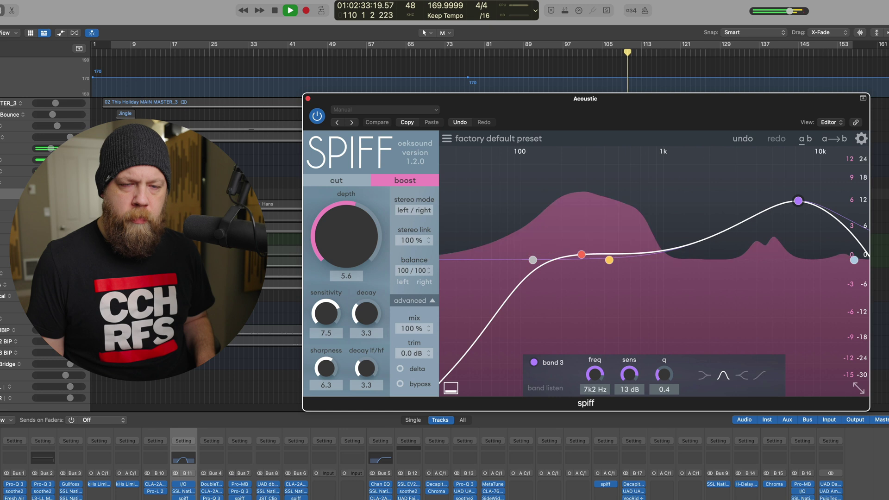
Stop playback and expand, then collapse, the Acoustic Spiff's advanced settings without changing anything
key(space)
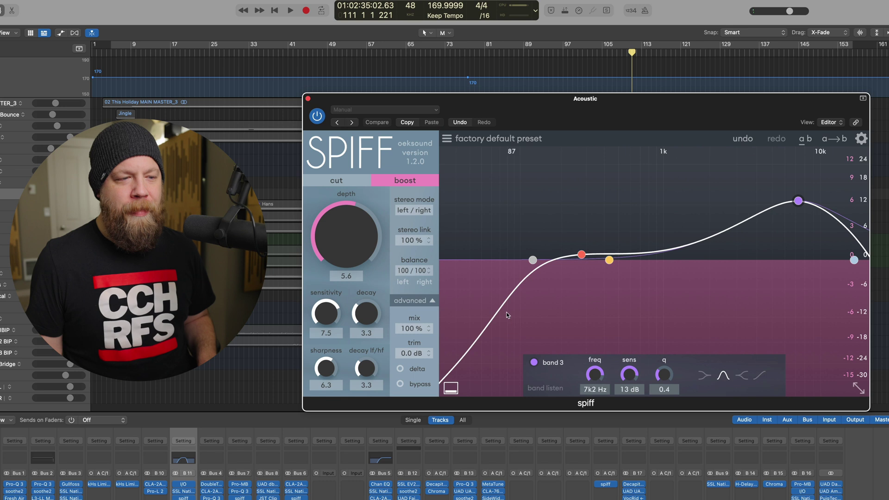
mouse_move(409, 243)
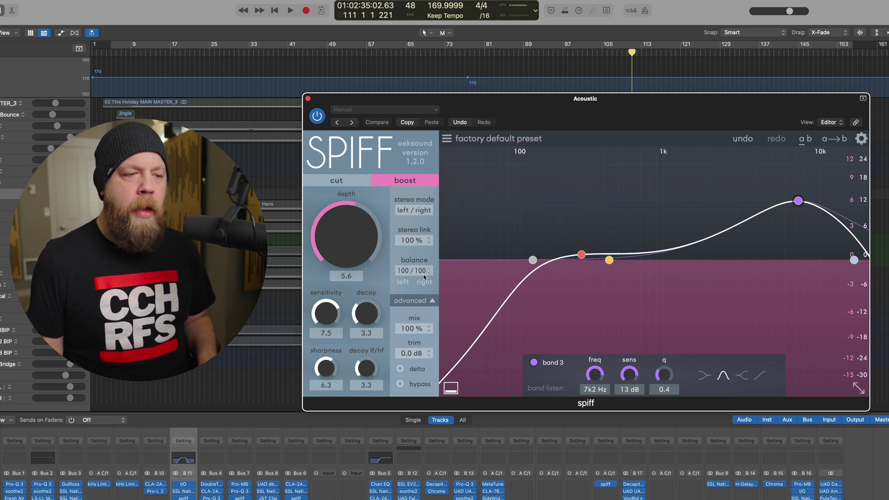
click(432, 301)
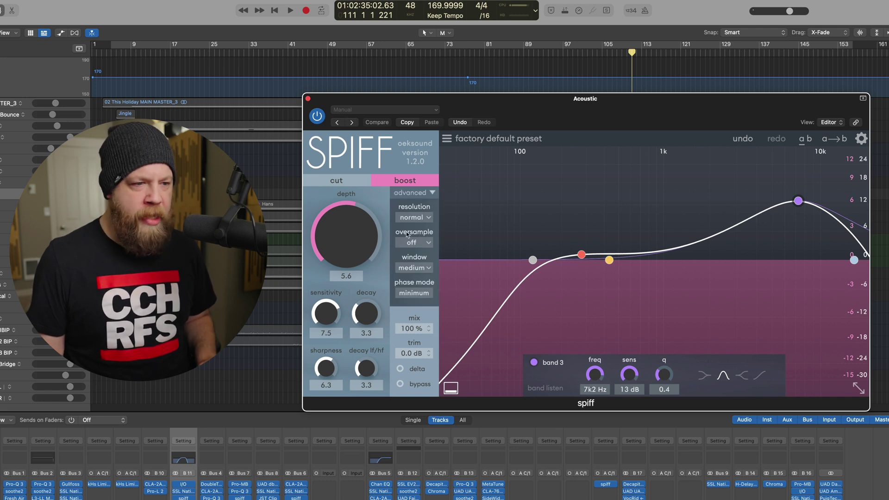
click(432, 193)
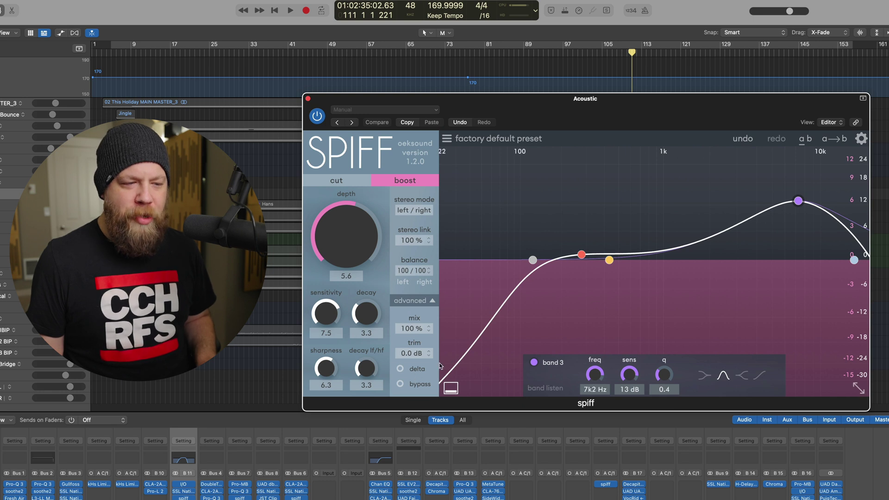
mouse_move(400, 370)
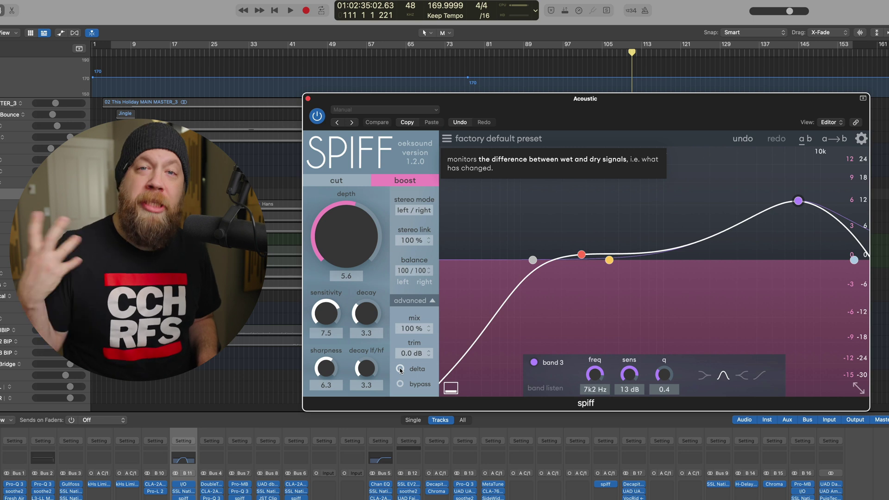
key(space)
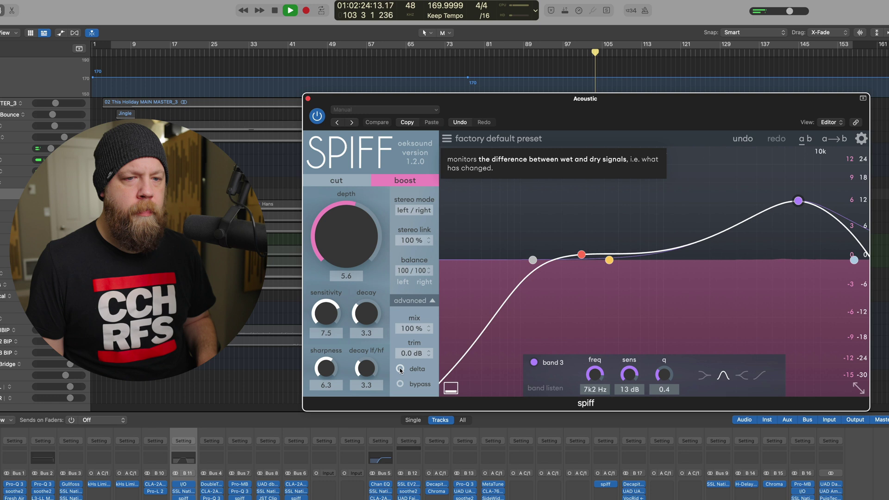
click(400, 369)
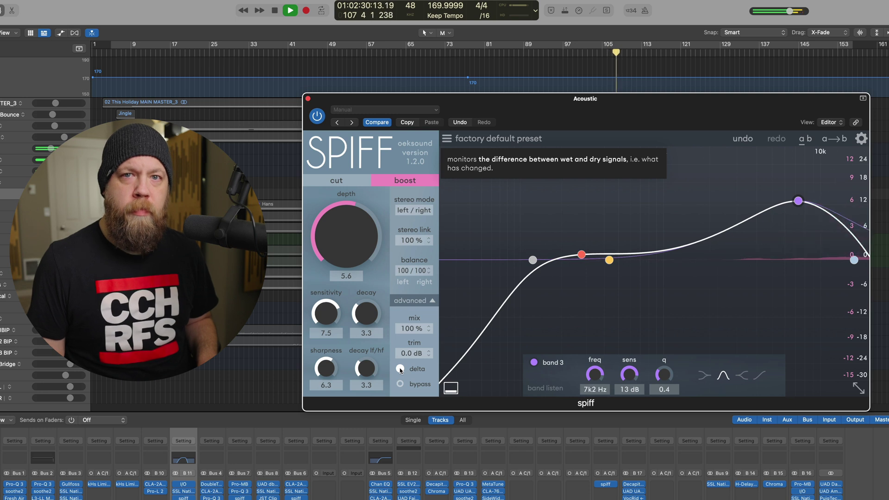
click(400, 383)
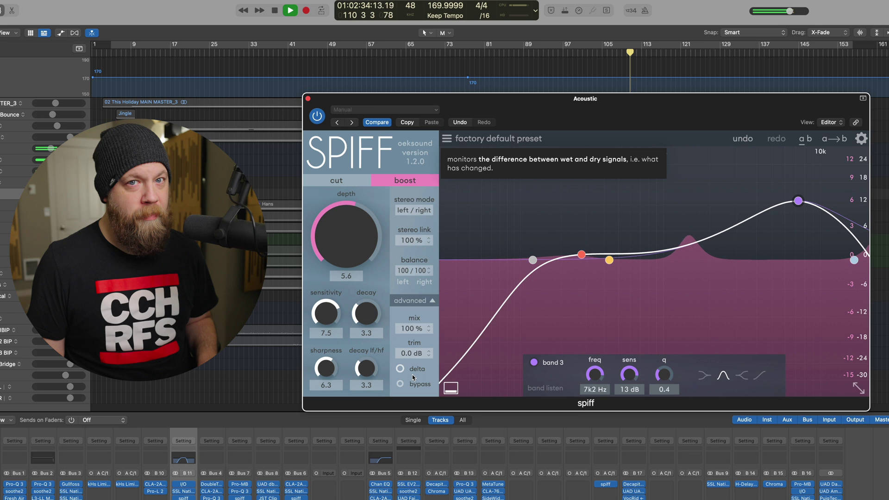
key(space)
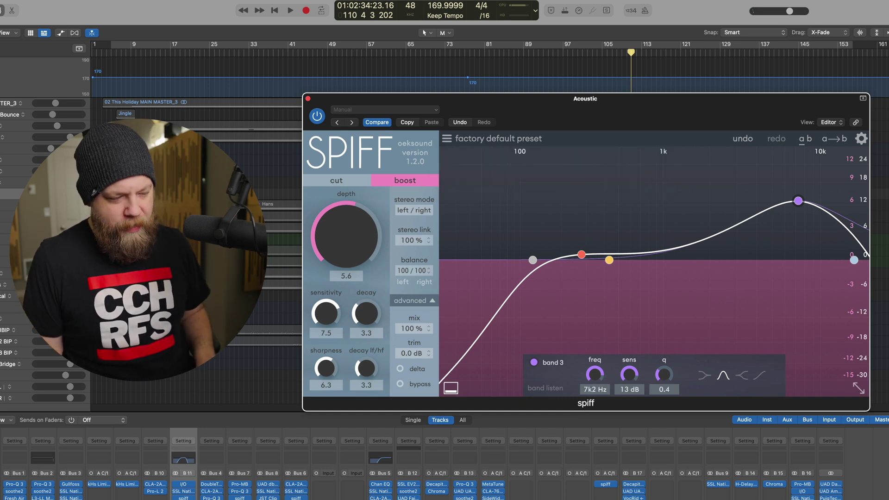
A/B the acoustic guitars with Spiff bypassed and re-engaged, then close the plug-in window
click(399, 414)
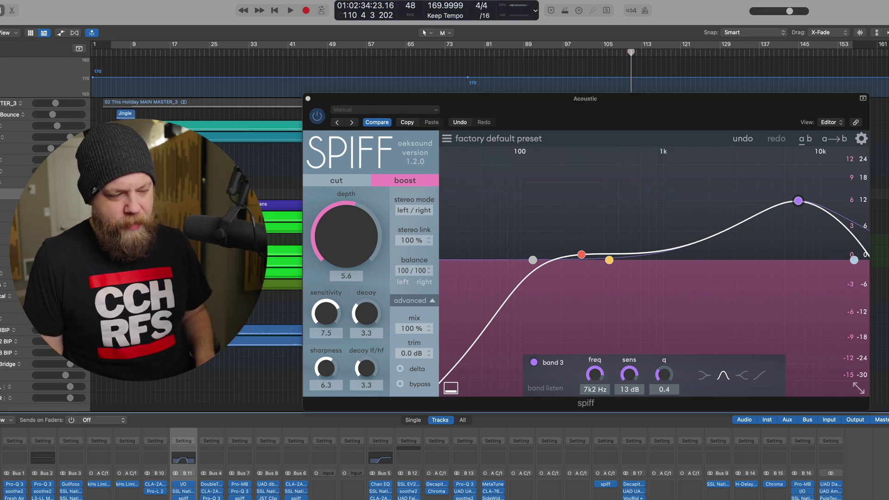
click(400, 386)
key(space)
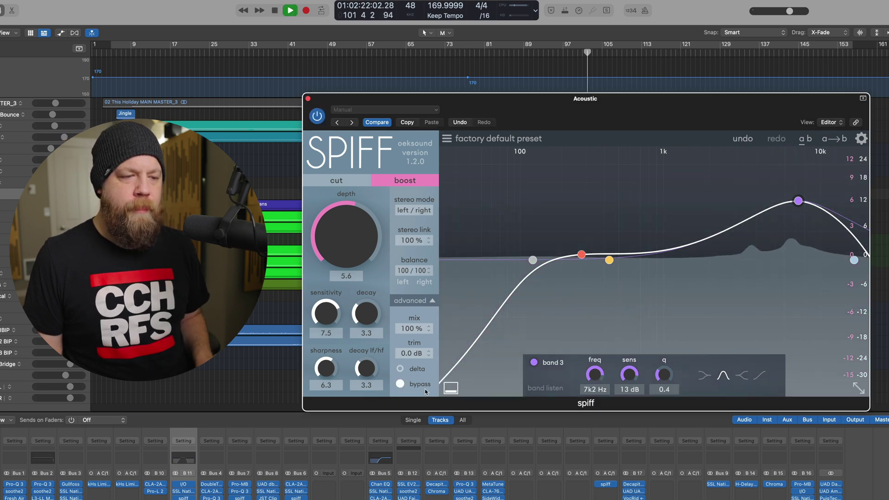
click(400, 384)
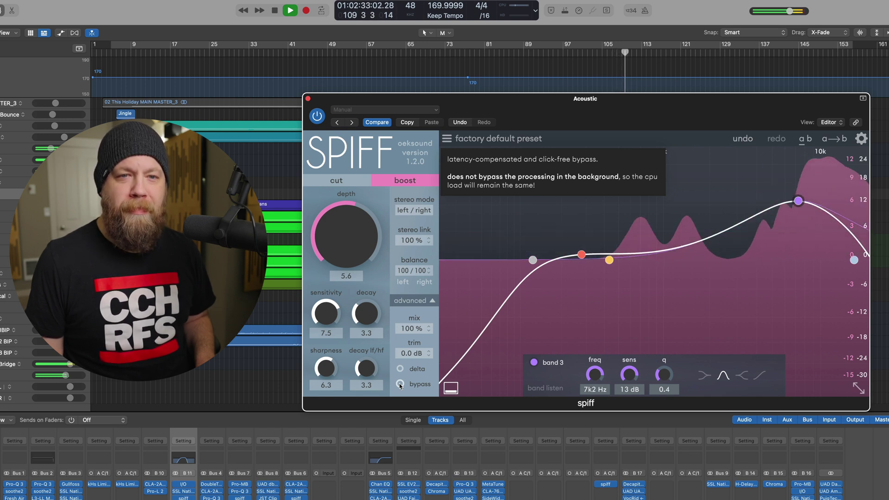
key(space)
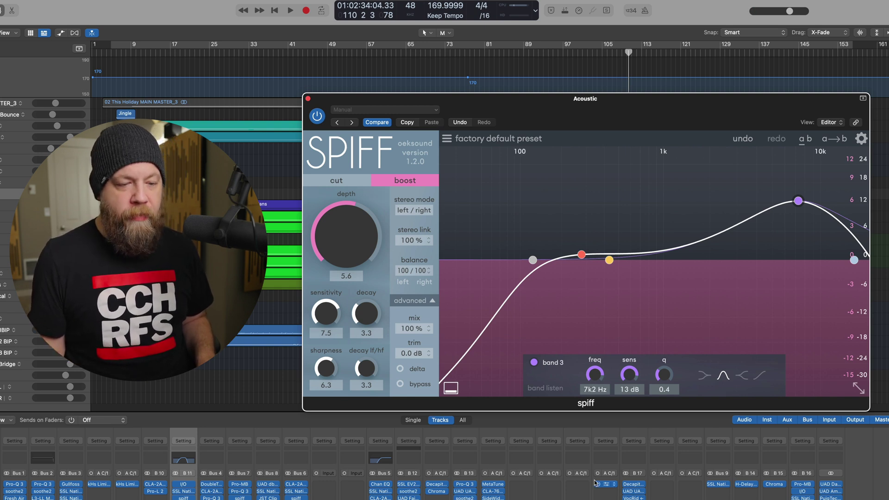
click(308, 99)
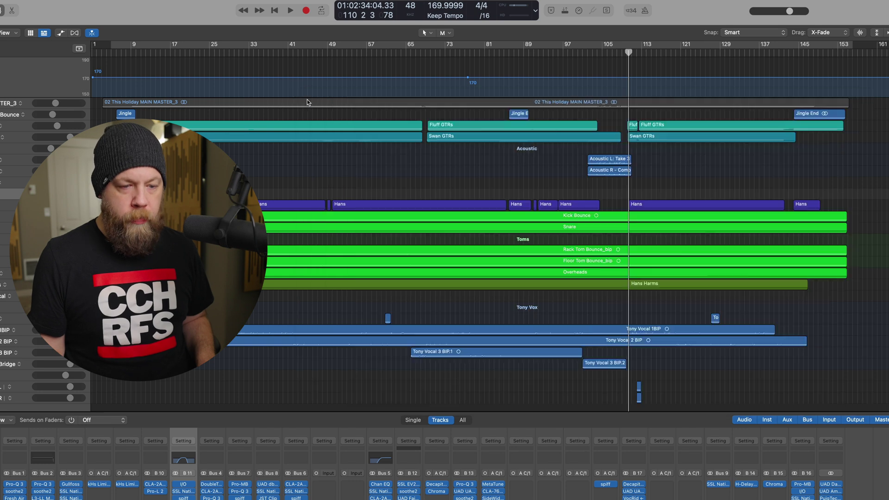
Open Spiff on Tony Vocal Bridge, play from bar 101, un-bypass it and enable delta monitoring
click(606, 485)
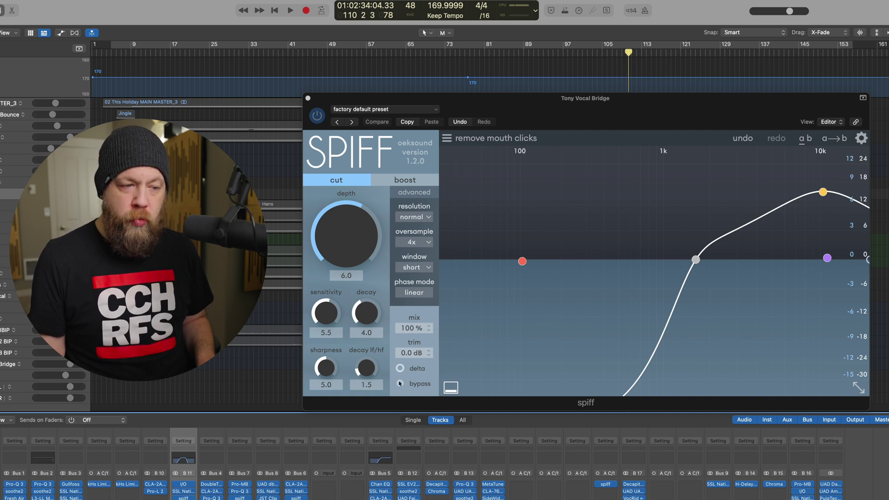
mouse_move(401, 386)
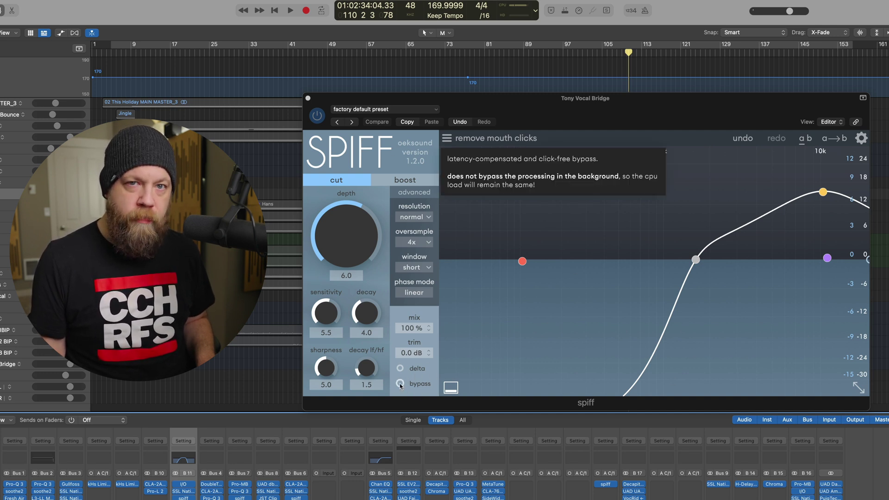
key(space)
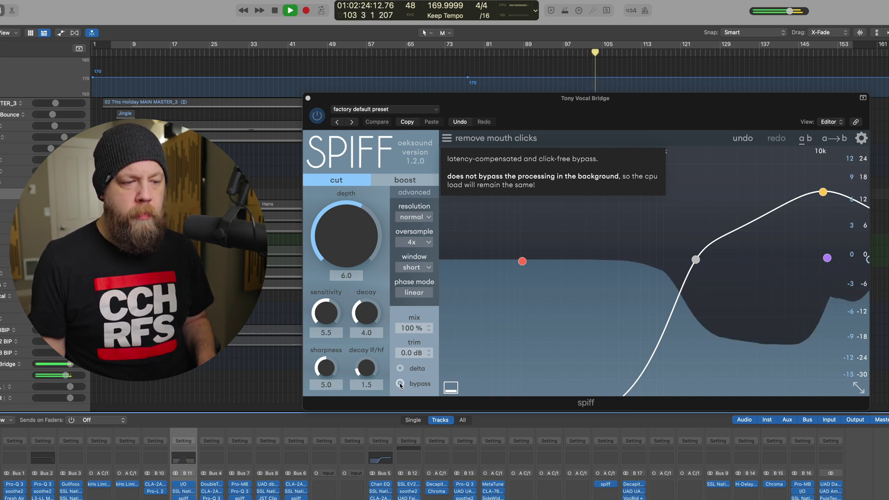
click(401, 384)
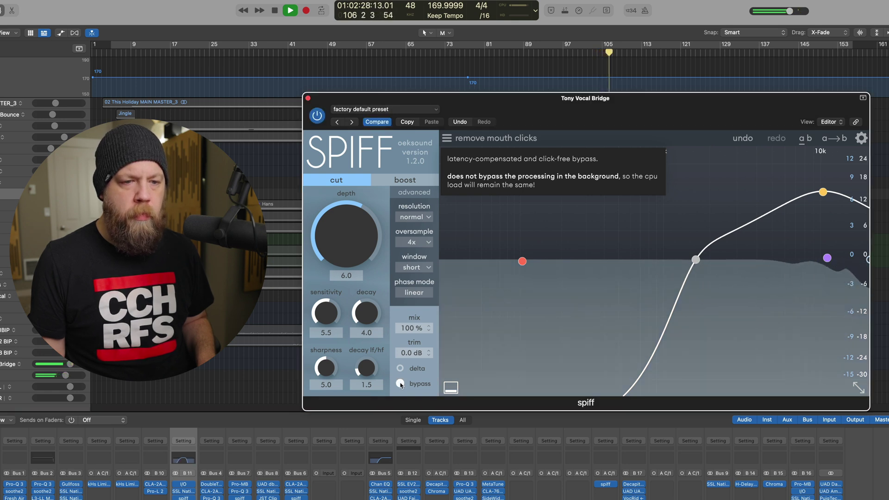
click(401, 384)
click(401, 369)
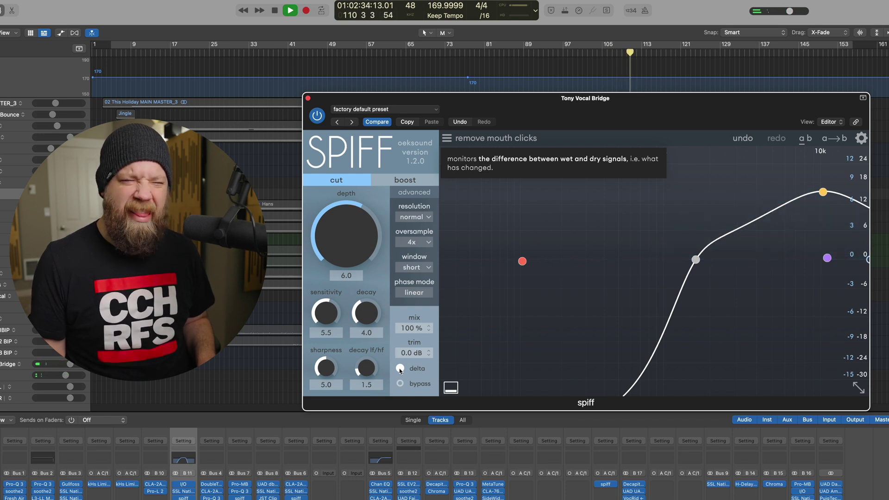
Play and stop the vocal bridge repeatedly, toggling Spiff's delta monitoring to compare with full output
key(space)
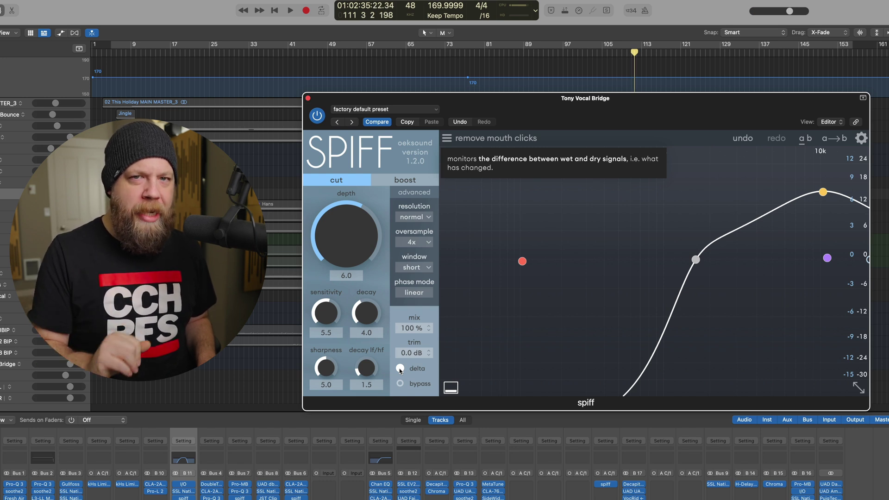
key(space)
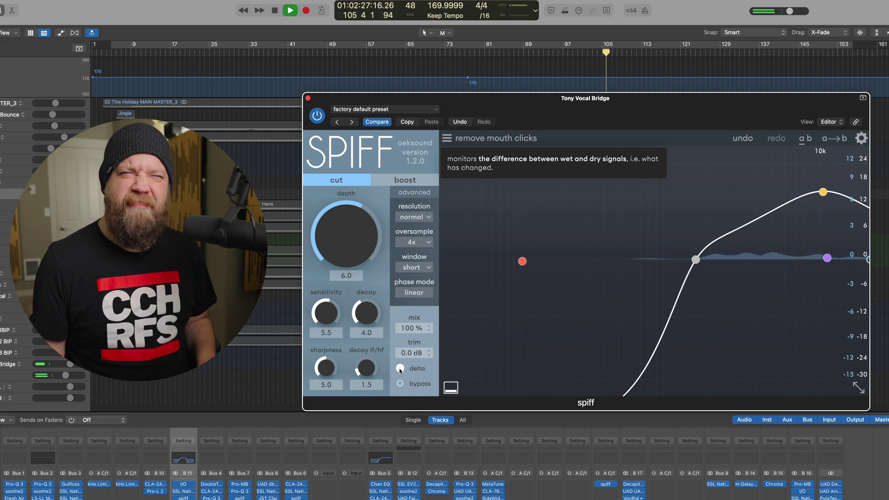
click(400, 369)
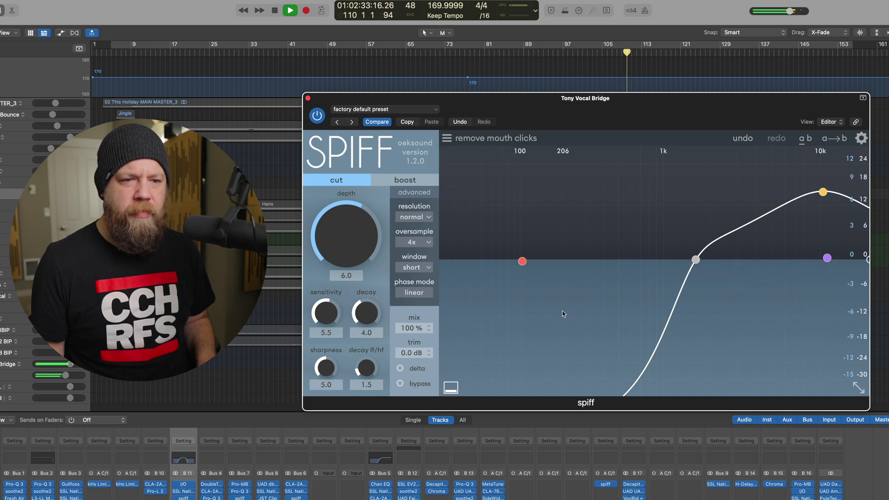
key(space)
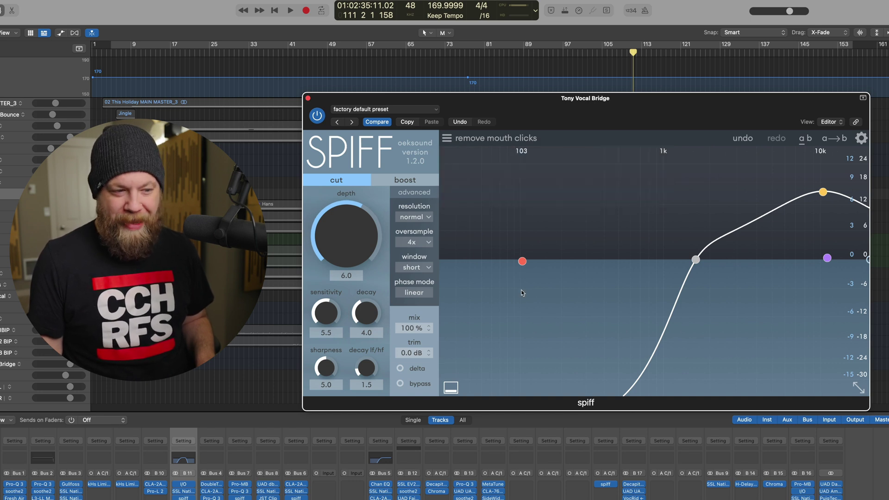
key(space)
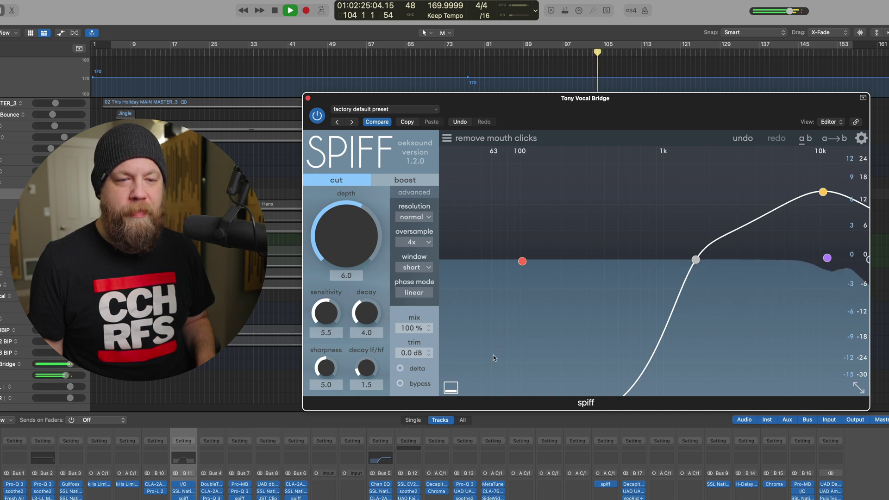
click(400, 368)
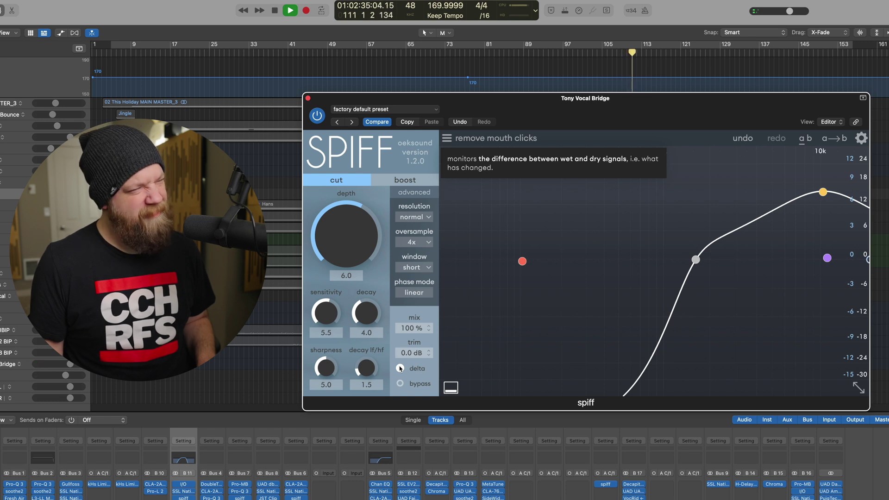
key(space)
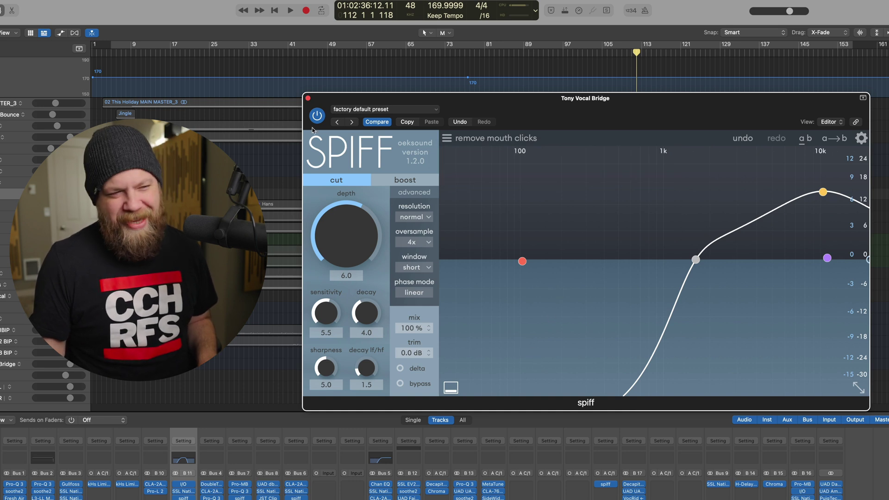
Close the vocal bridge Spiff, then play Jingle Bells Bounce from bar 84 with its Spiff open
click(308, 98)
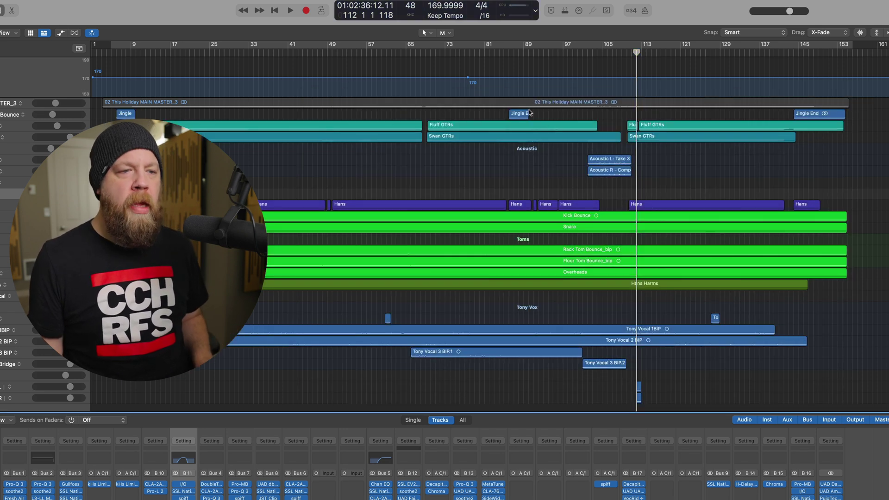
click(498, 55)
drag(502, 53, 502, 53)
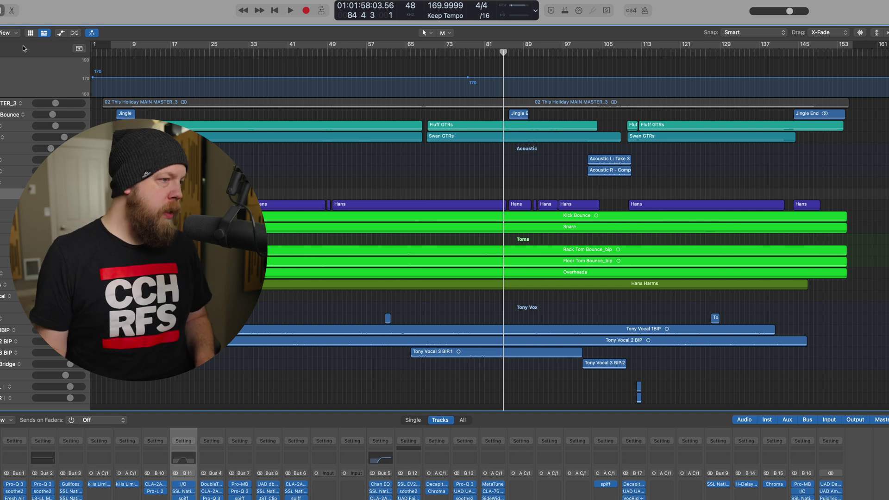
click(8, 118)
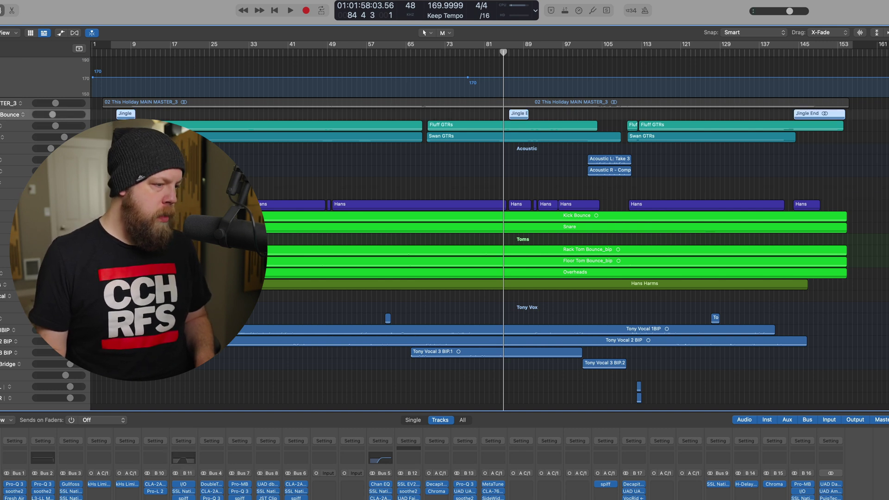
key(space)
key(v)
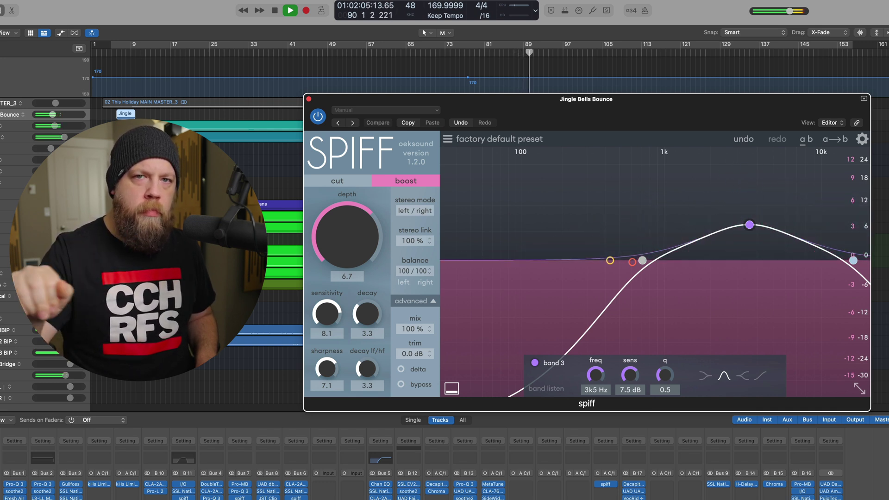
key(space)
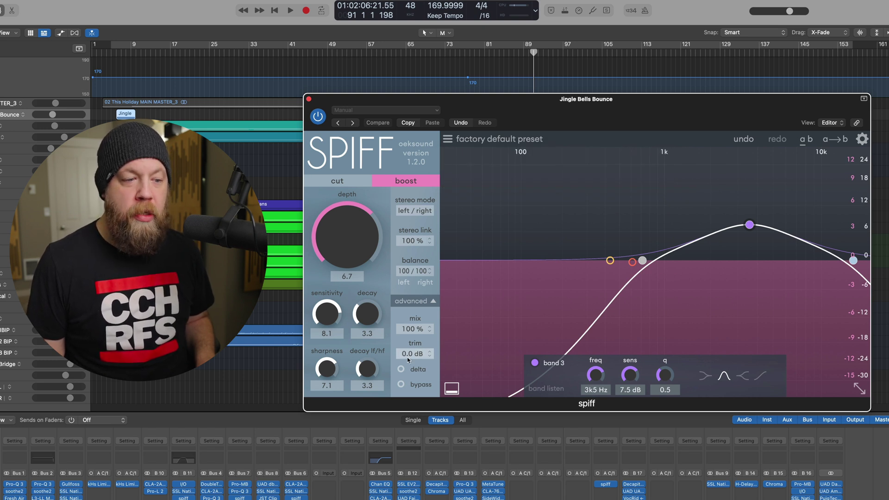
A/B the jingle bells Spiff bypass in one playback pass, ending with Spiff active
click(401, 385)
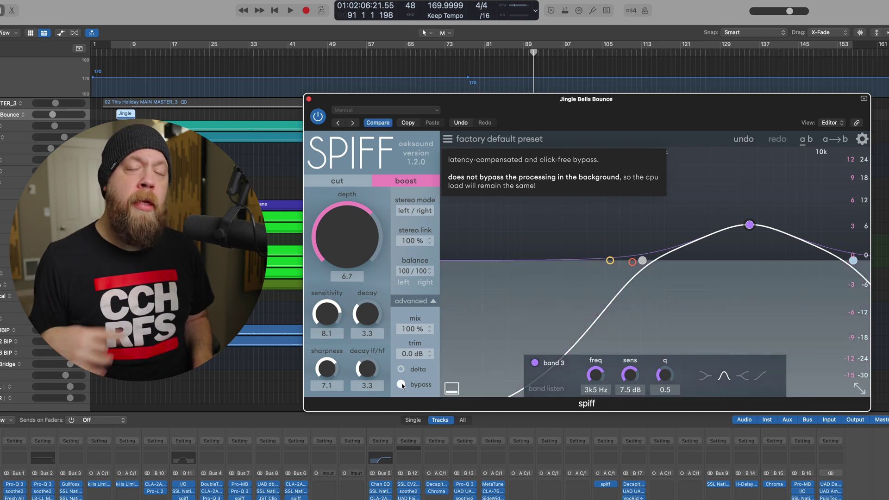
key(space)
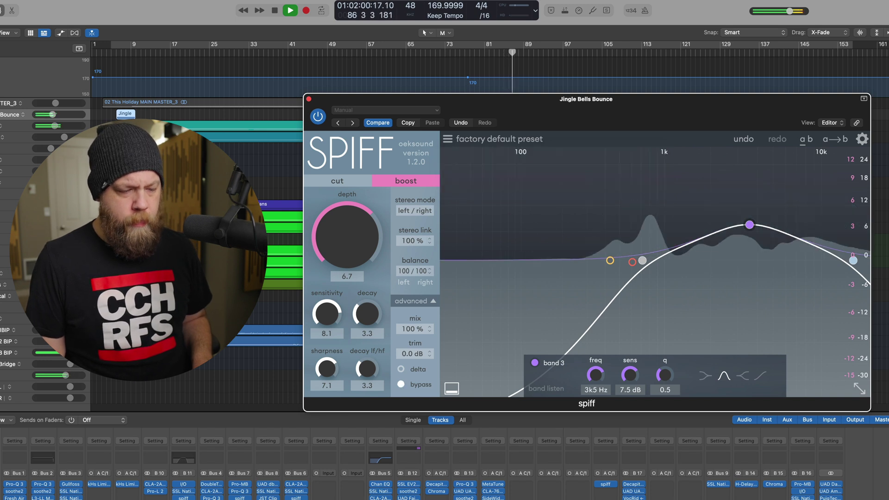
click(401, 385)
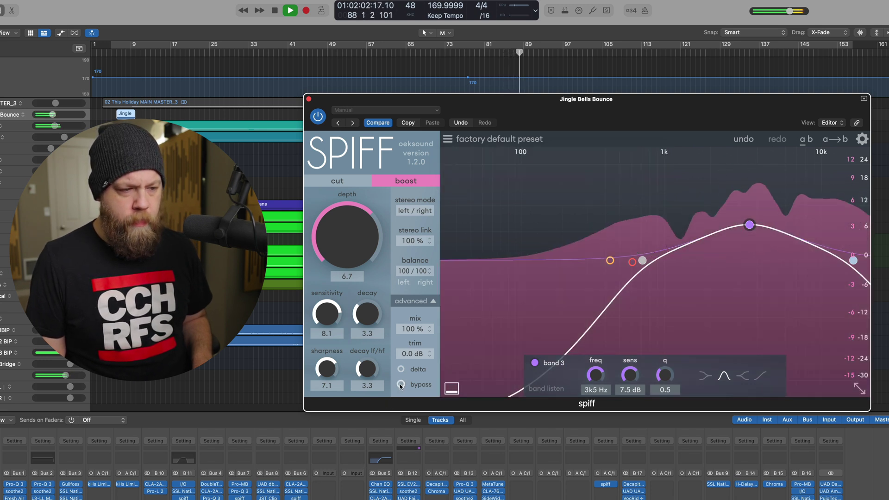
key(space)
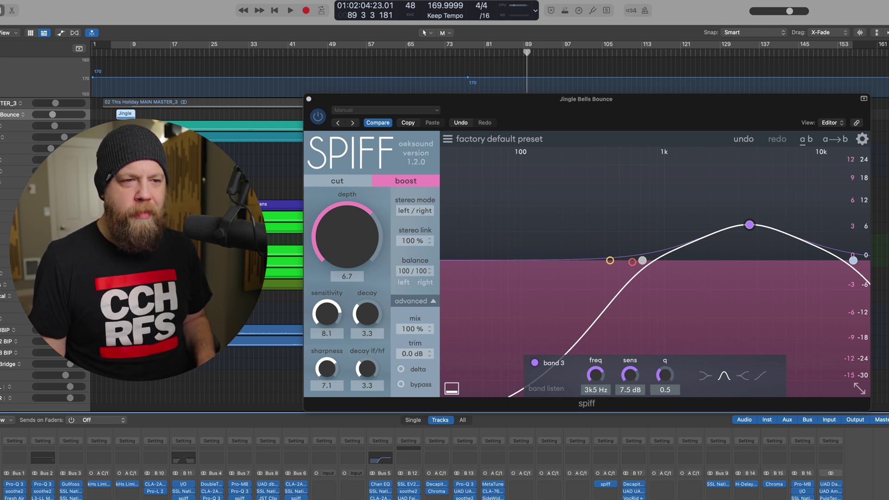
Repeat the bypass comparison in a second playback pass, then restart playback
key(space)
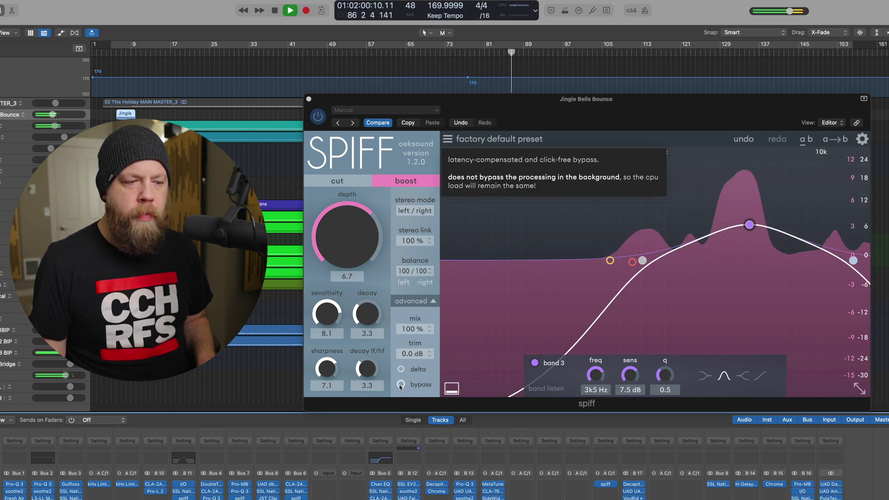
click(401, 386)
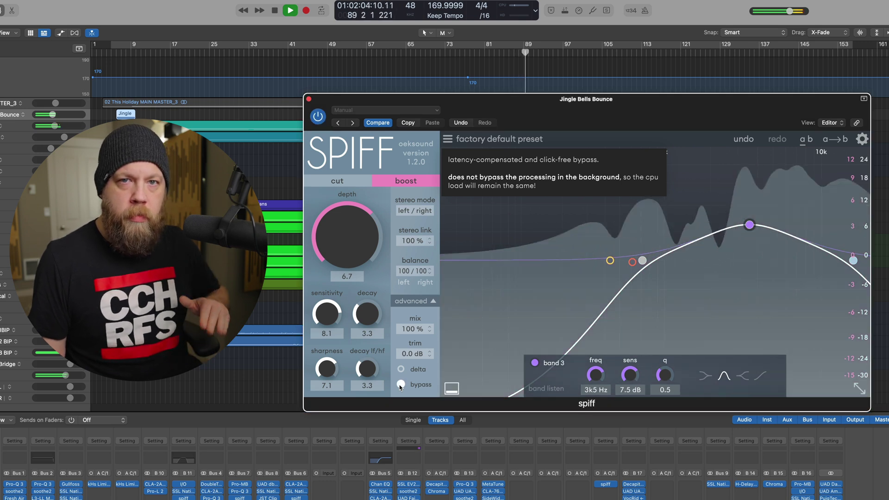
click(401, 385)
key(space)
key(space)
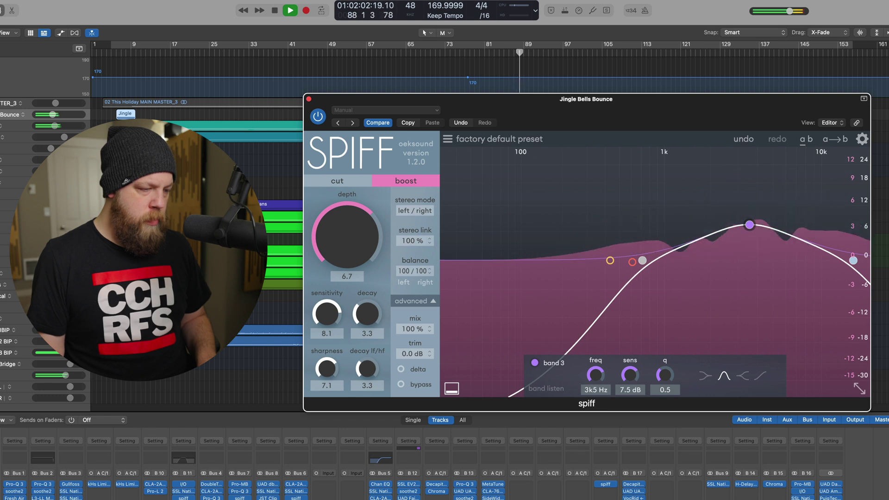
key(space)
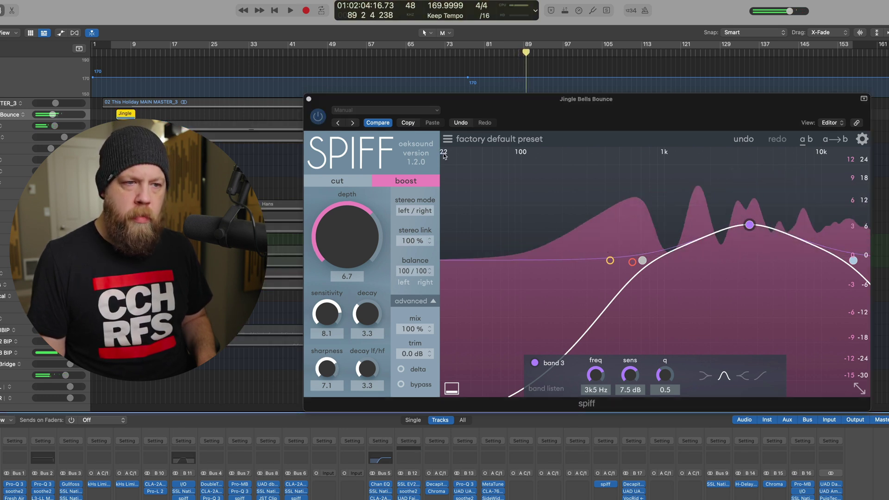
key(space)
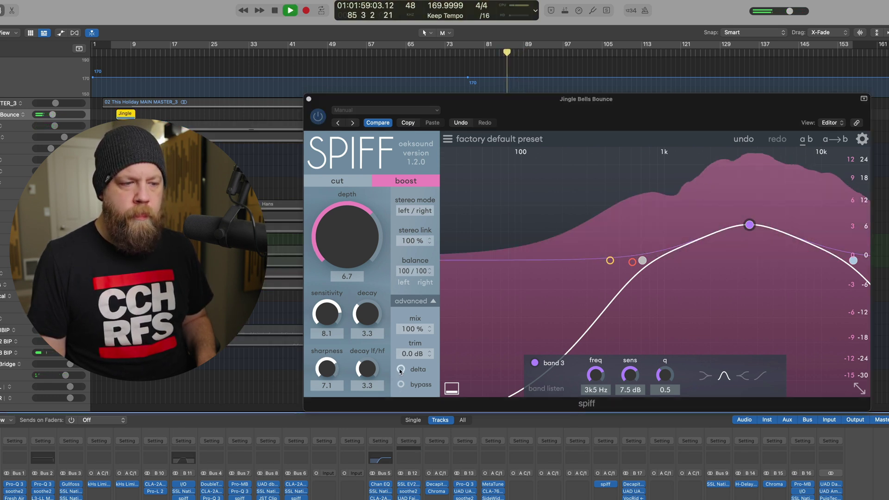
Briefly monitor Spiff's delta on the jingle bells, then turn delta off and stop playback
click(401, 370)
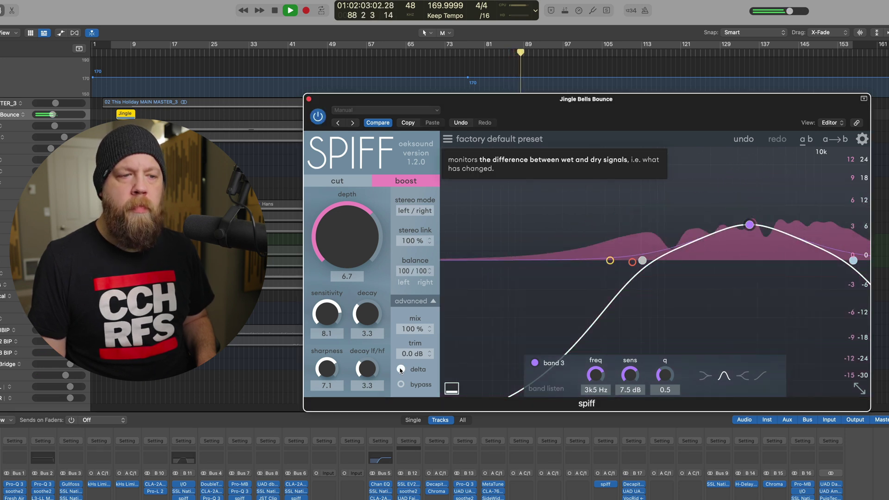
click(400, 369)
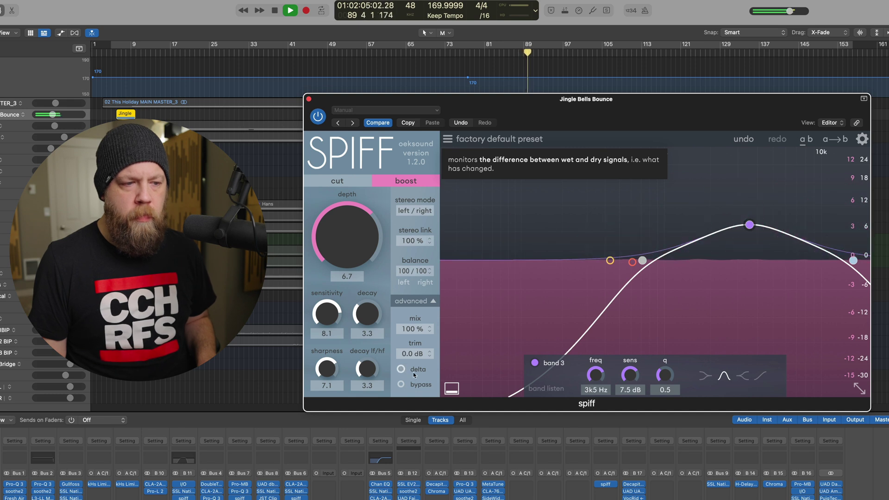
key(space)
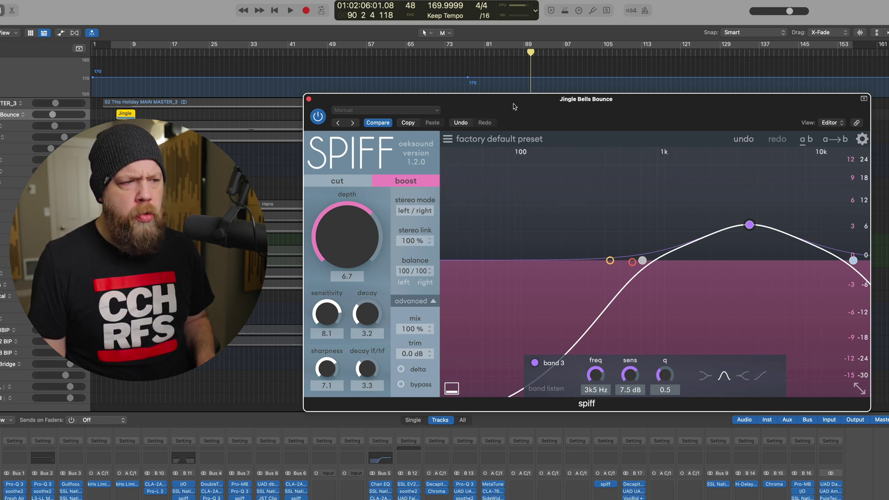
Try Spiff decay values 10.0, 5.9 and 2.2 and decay LF/HF 7.0 over looped bars 86–89
key(space)
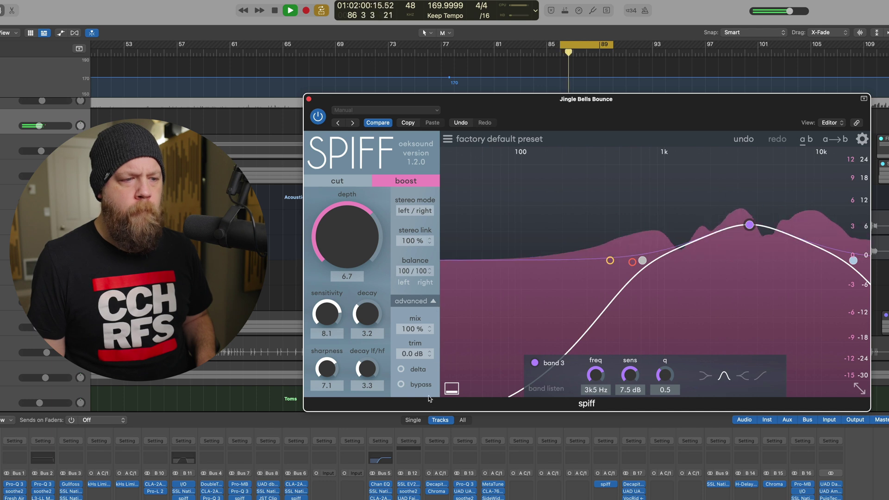
drag(365, 314, 368, 258)
drag(366, 311, 325, 326)
drag(325, 368, 363, 363)
mouse_move(366, 314)
mouse_down()
mouse_move(366, 374)
mouse_move(367, 298)
mouse_up()
key(space)
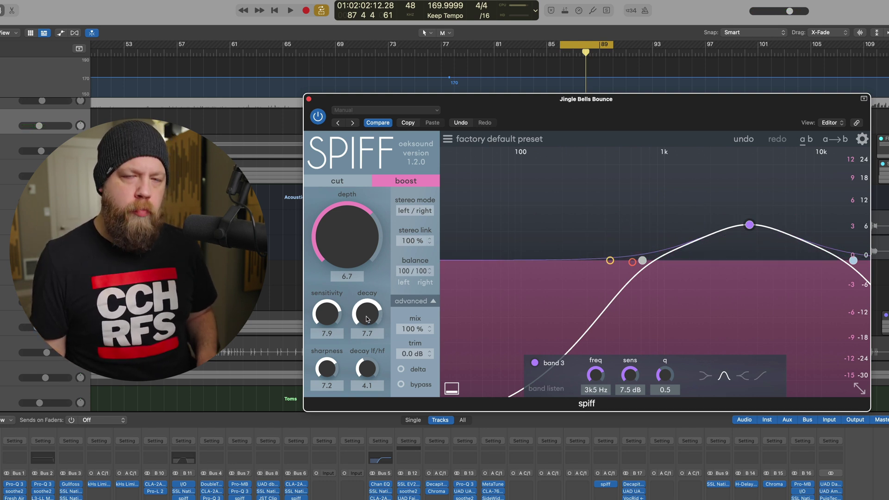
Set decay to 1.3, then lengthen it to 6.3 during playback and stop
mouse_move(367, 318)
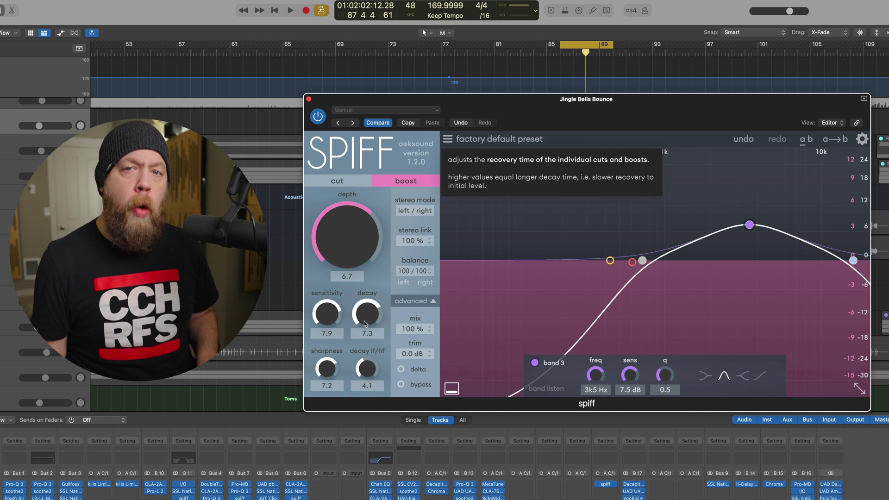
drag(356, 385, 354, 377)
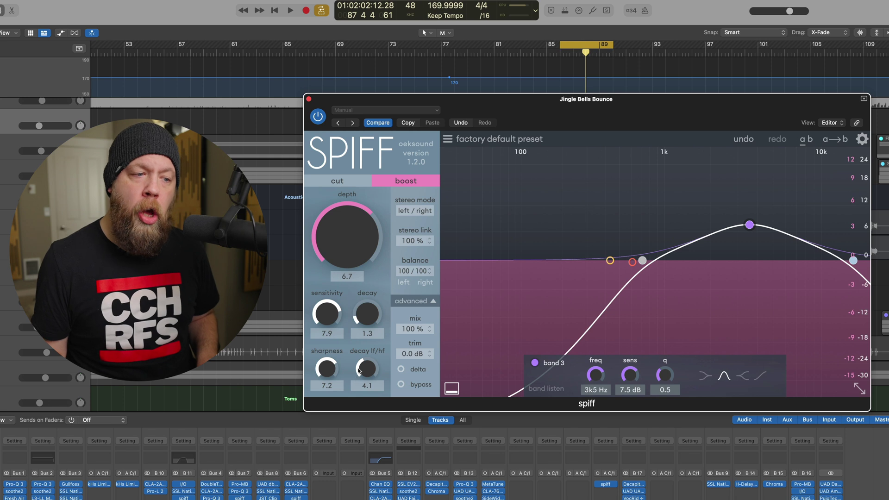
mouse_move(357, 374)
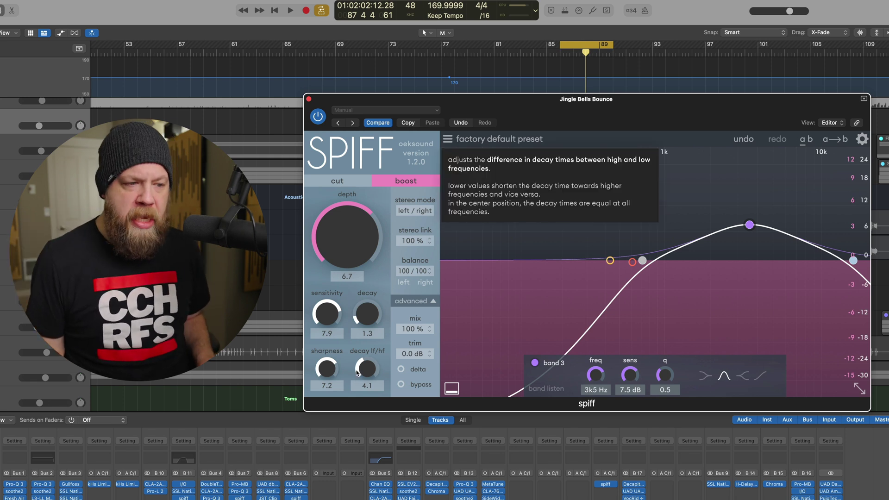
key(space)
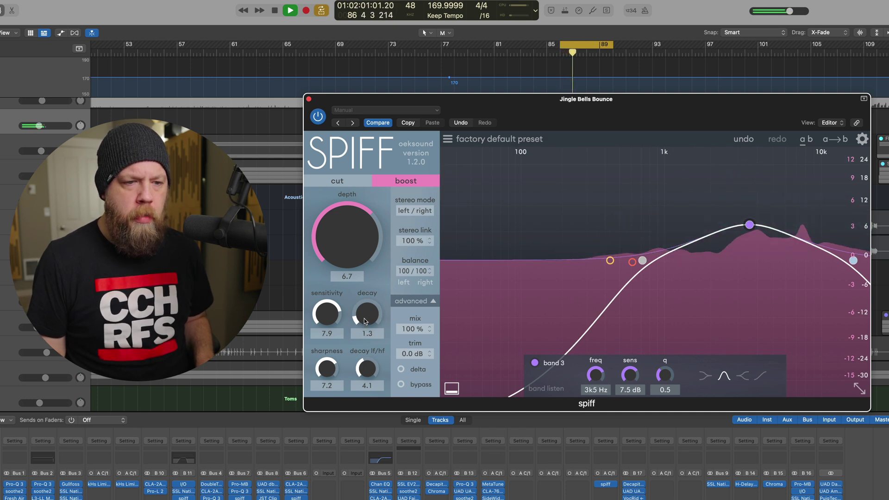
mouse_move(366, 321)
drag(365, 320, 365, 266)
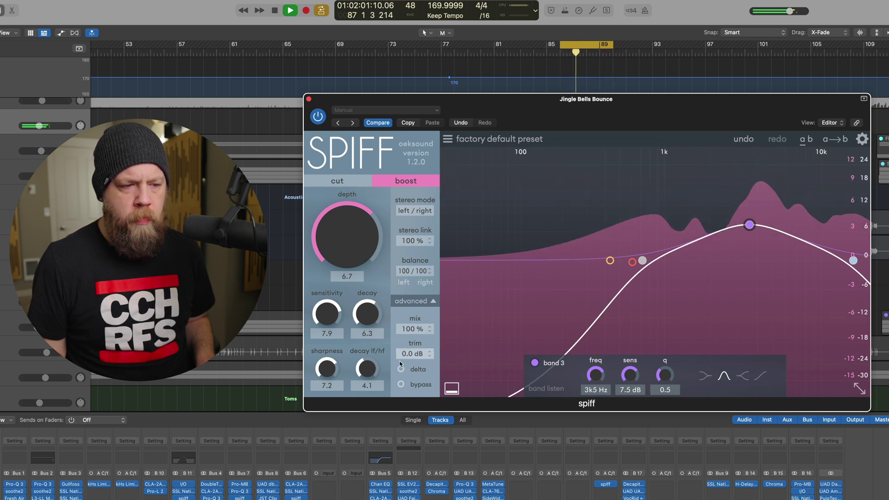
mouse_move(401, 370)
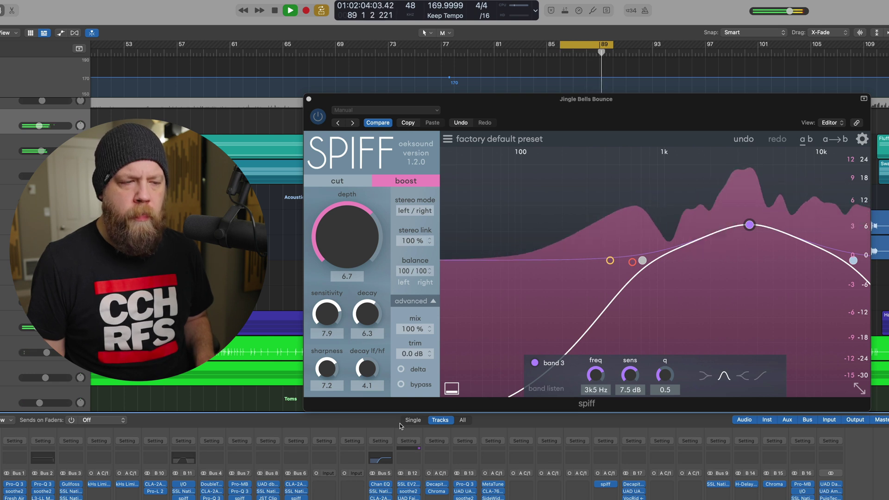
key(space)
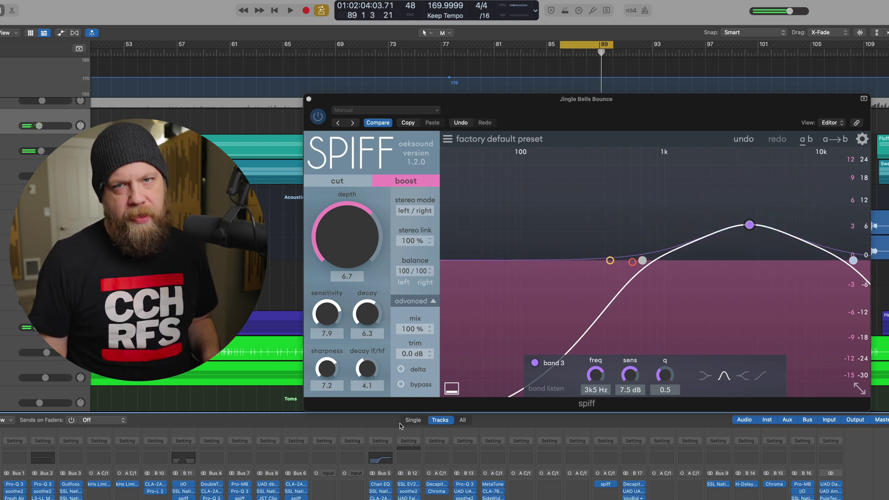
click(306, 101)
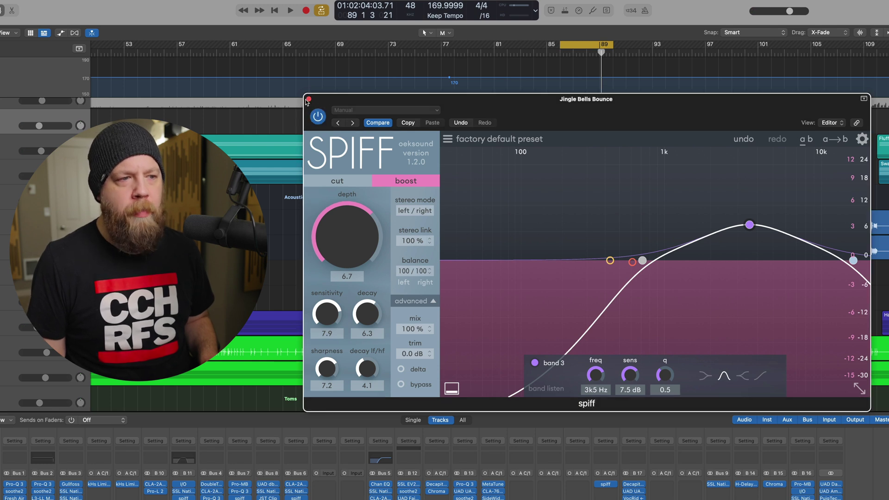
Close the jingle bells Spiff, turn Cycle off, and mute the Jingle End.2 region
click(307, 100)
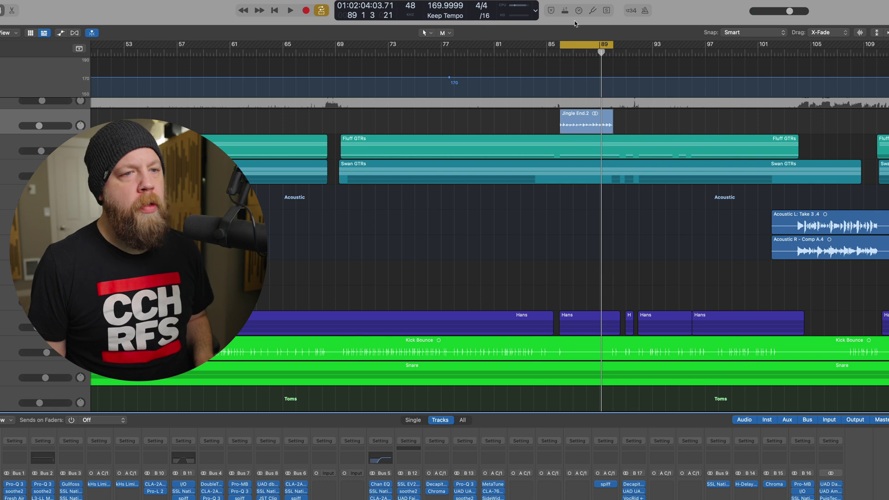
click(573, 44)
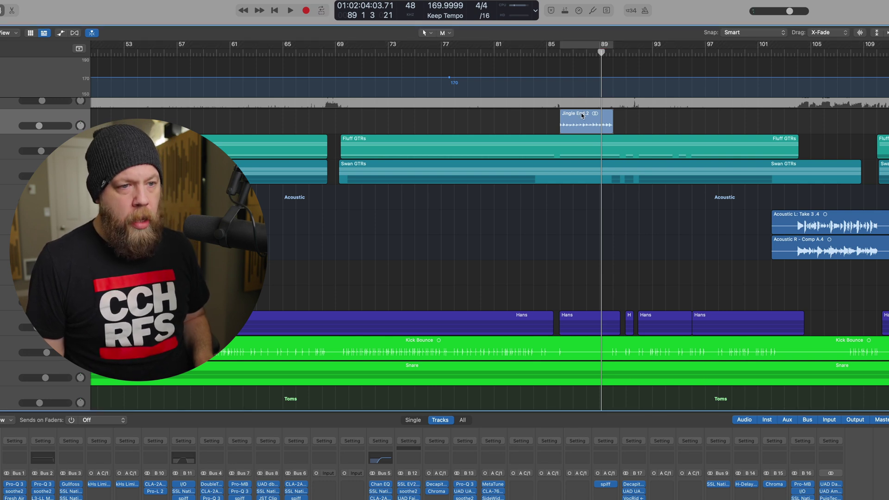
click(527, 125)
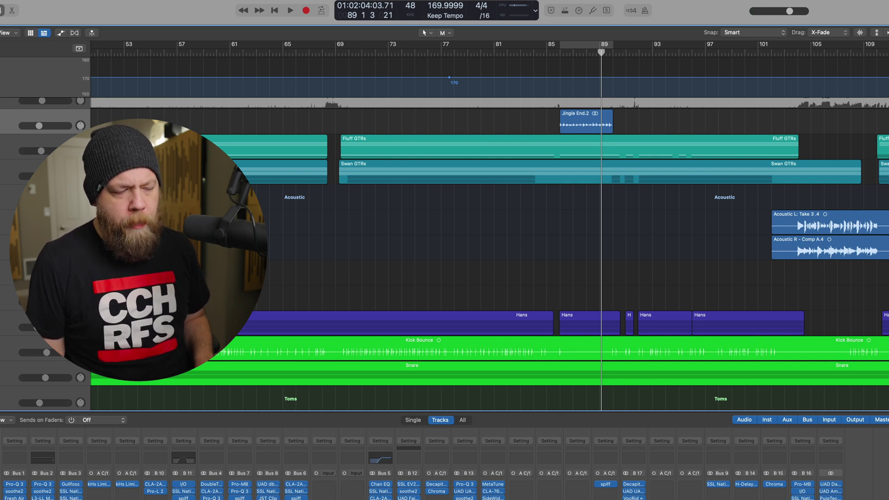
key(m)
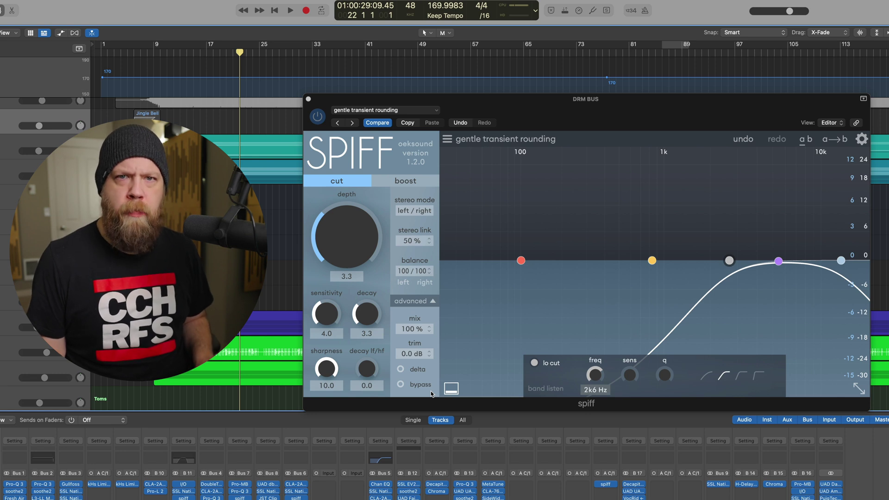
A/B the drum bus Spiff bypass three times during playback, then switch on delta monitoring
key(space)
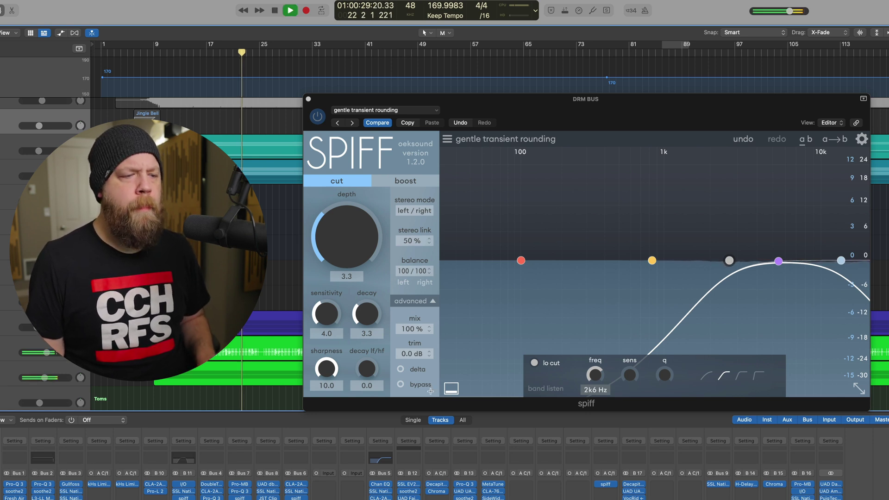
click(400, 384)
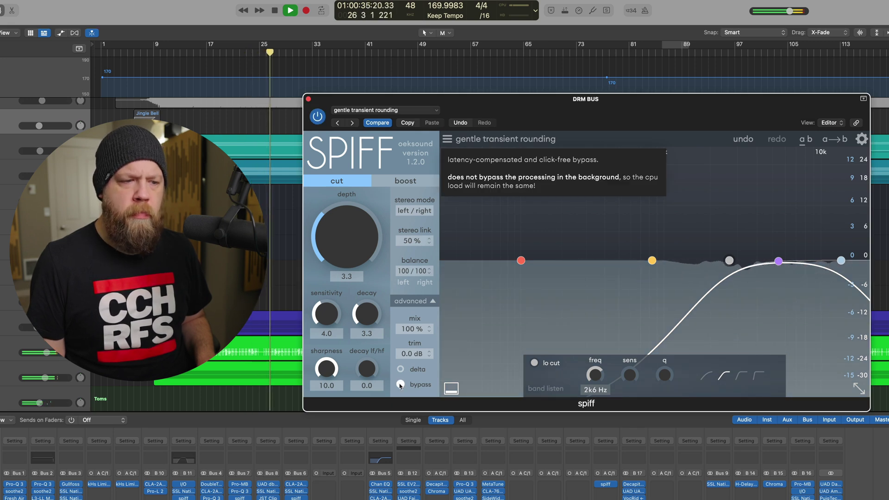
click(400, 385)
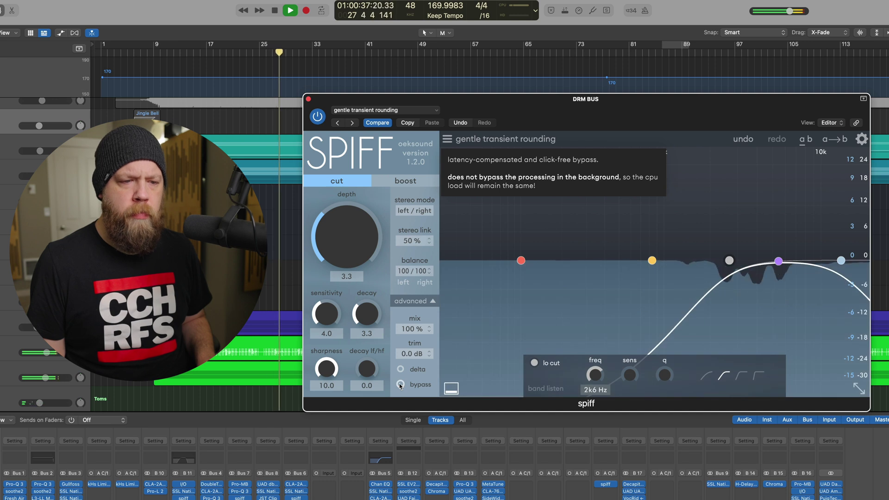
click(400, 384)
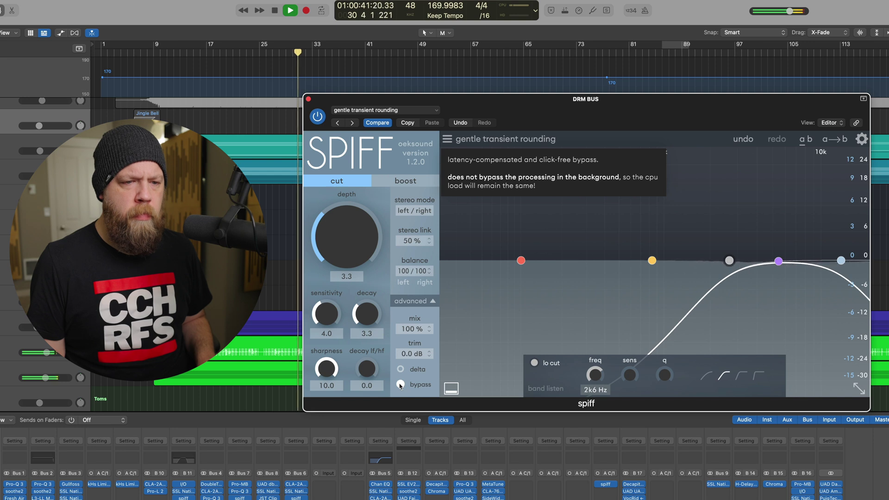
click(400, 384)
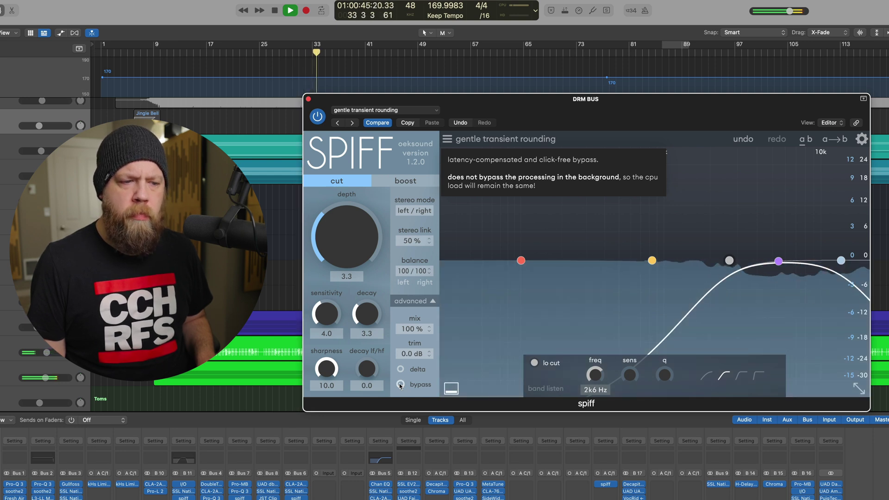
click(400, 384)
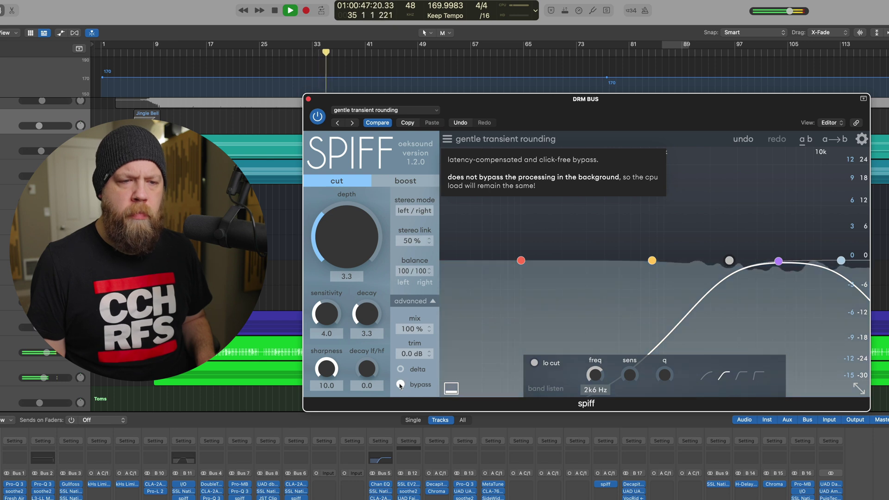
click(400, 384)
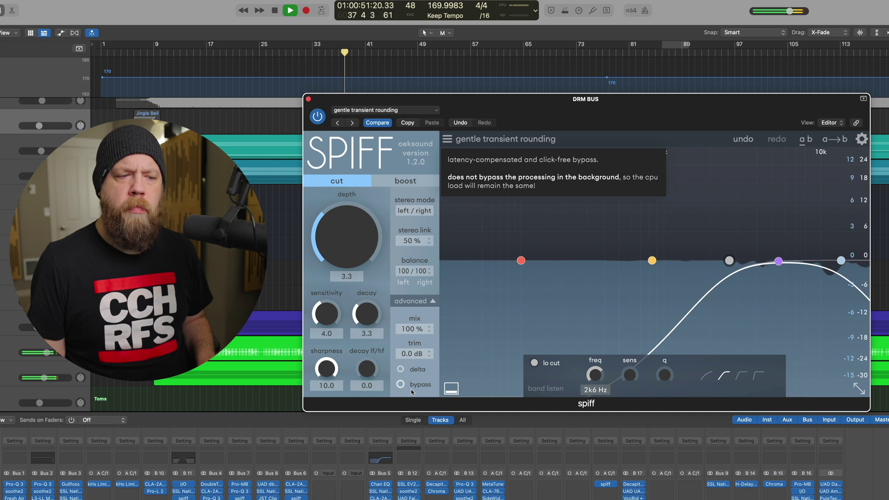
click(400, 369)
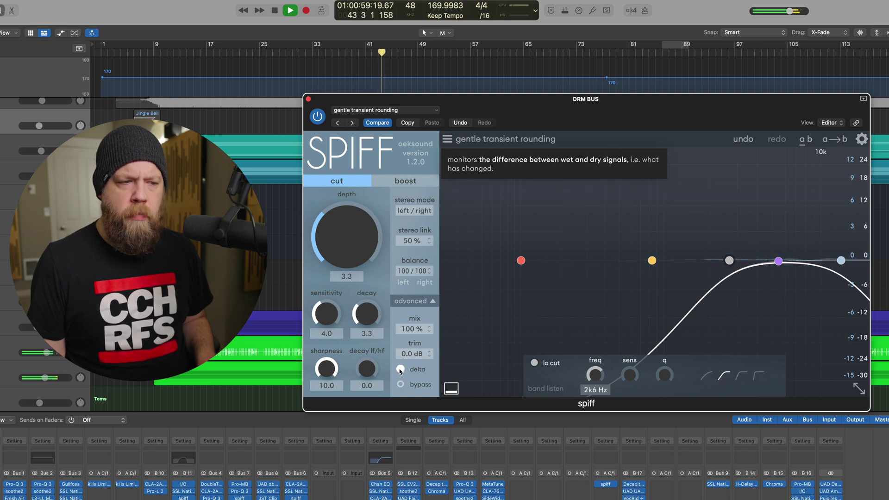
Toggle the drum bus Spiff delta off and on twice, then stop playback with delta on
click(401, 370)
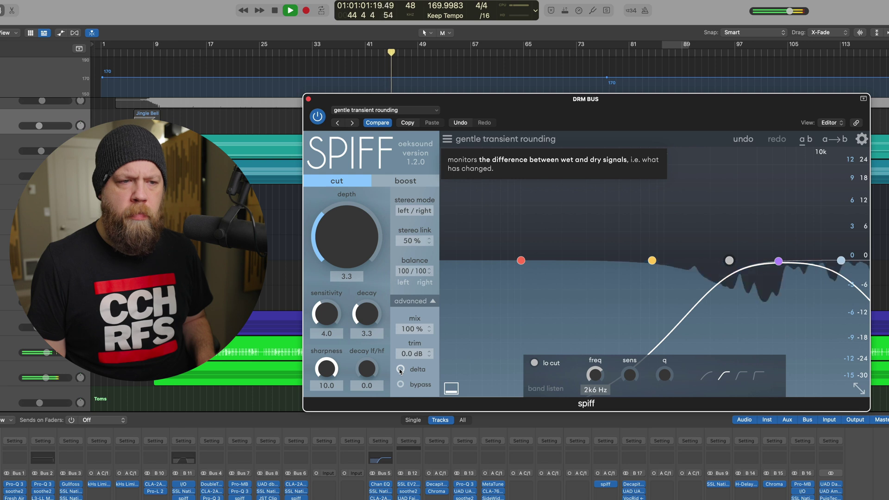
click(401, 369)
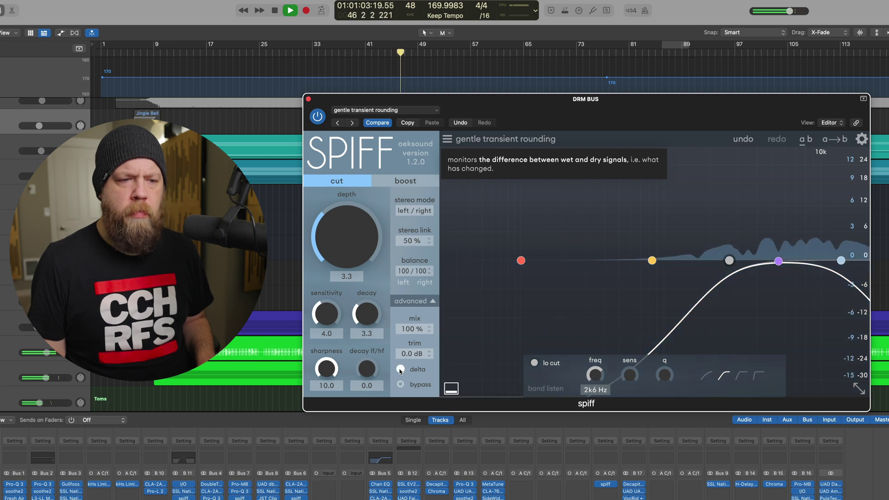
click(400, 370)
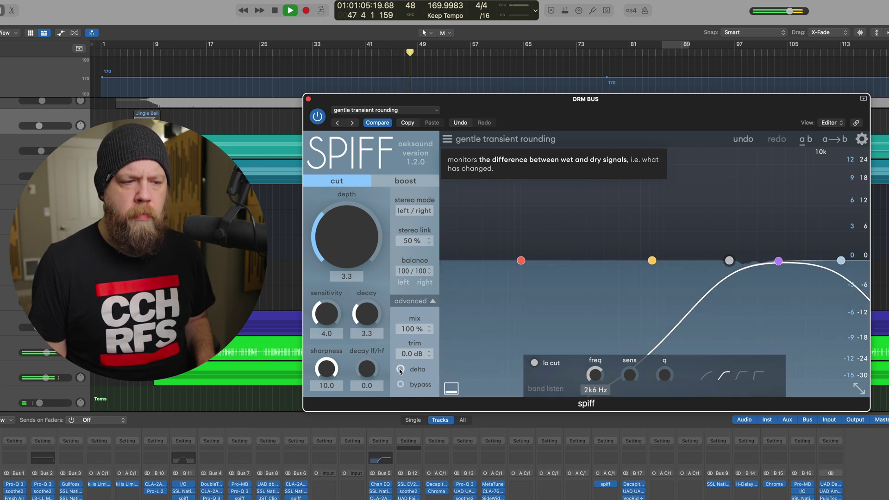
click(400, 370)
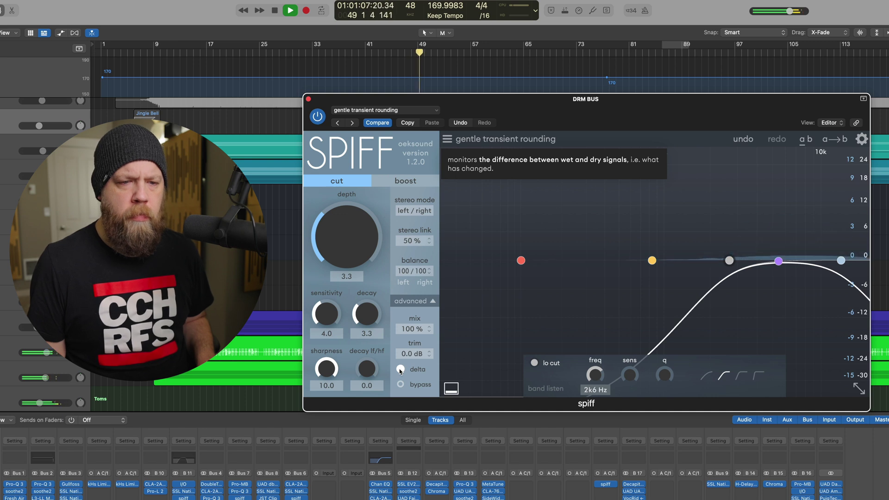
key(space)
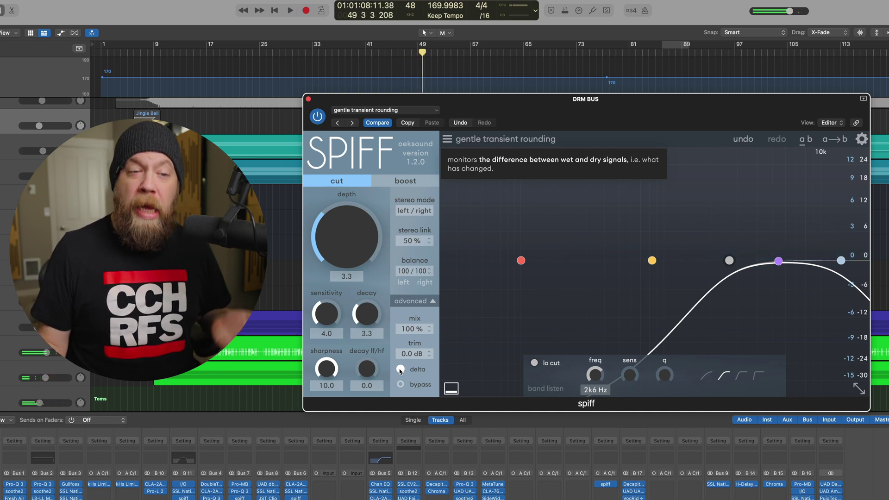